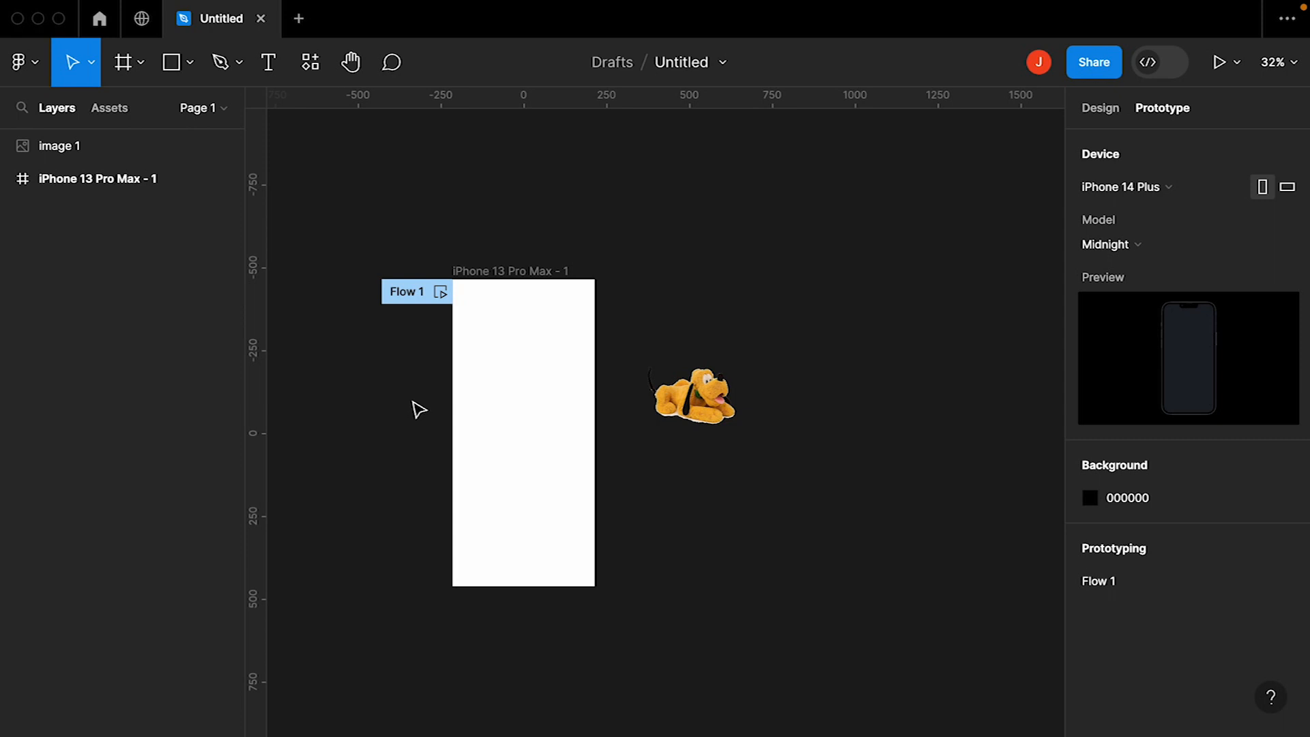
Draw a rectangle about 260 × 260 in the upper part of the iPhone 13 Pro Max - 1 frame
scroll(418, 410, "down", 1)
scroll(419, 410, "right", 1)
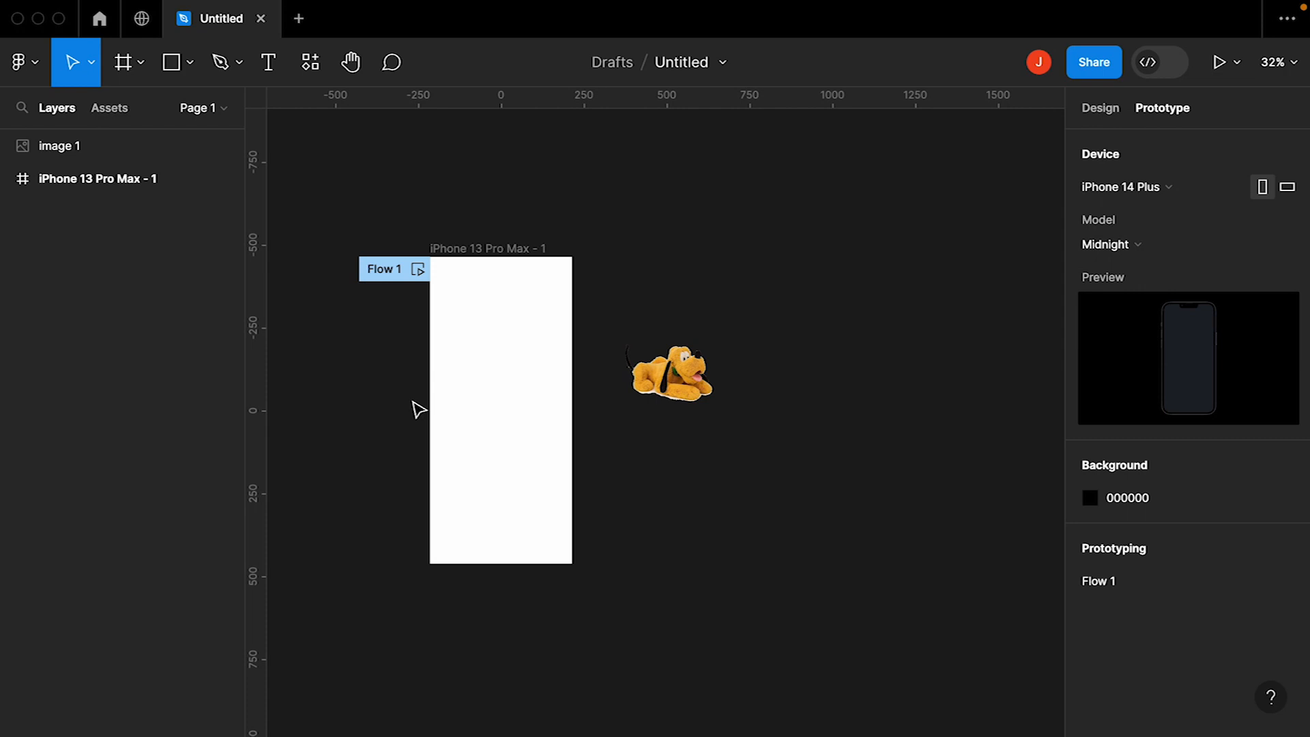
left_click(505, 380)
scroll(432, 254, "up", 3)
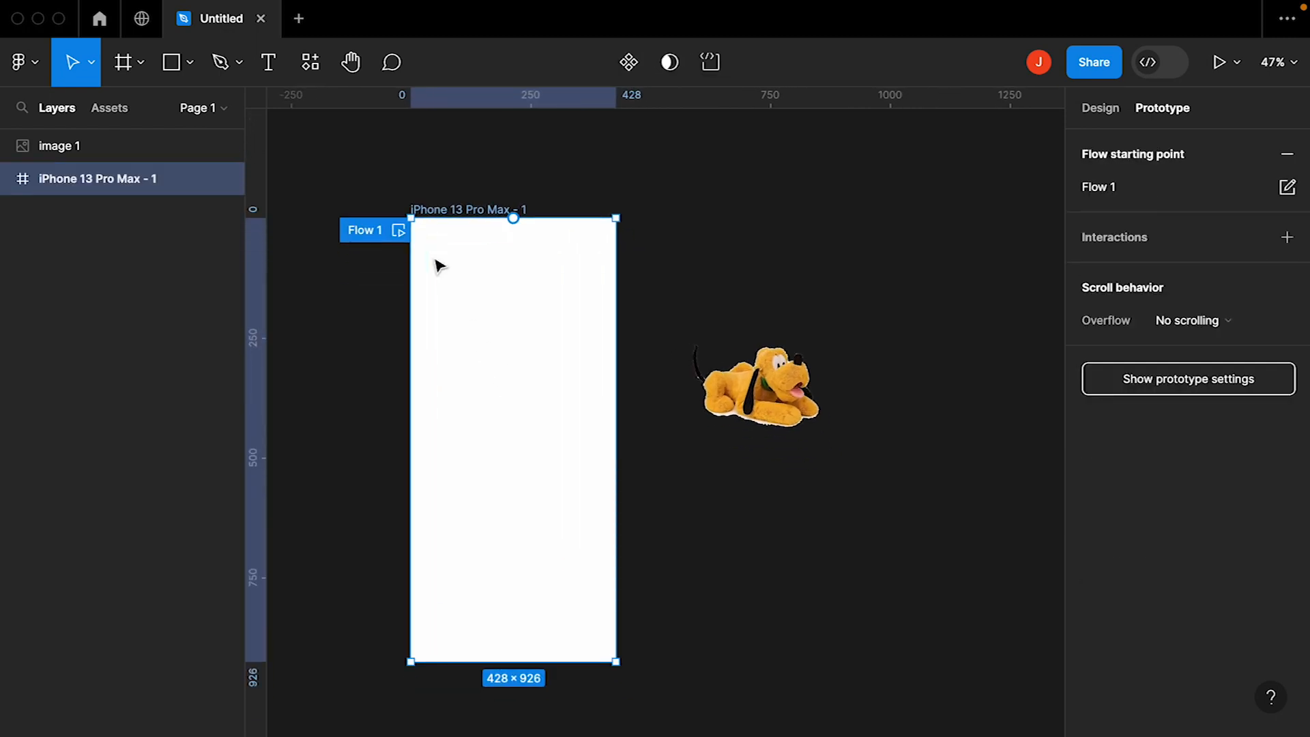
left_click(366, 292)
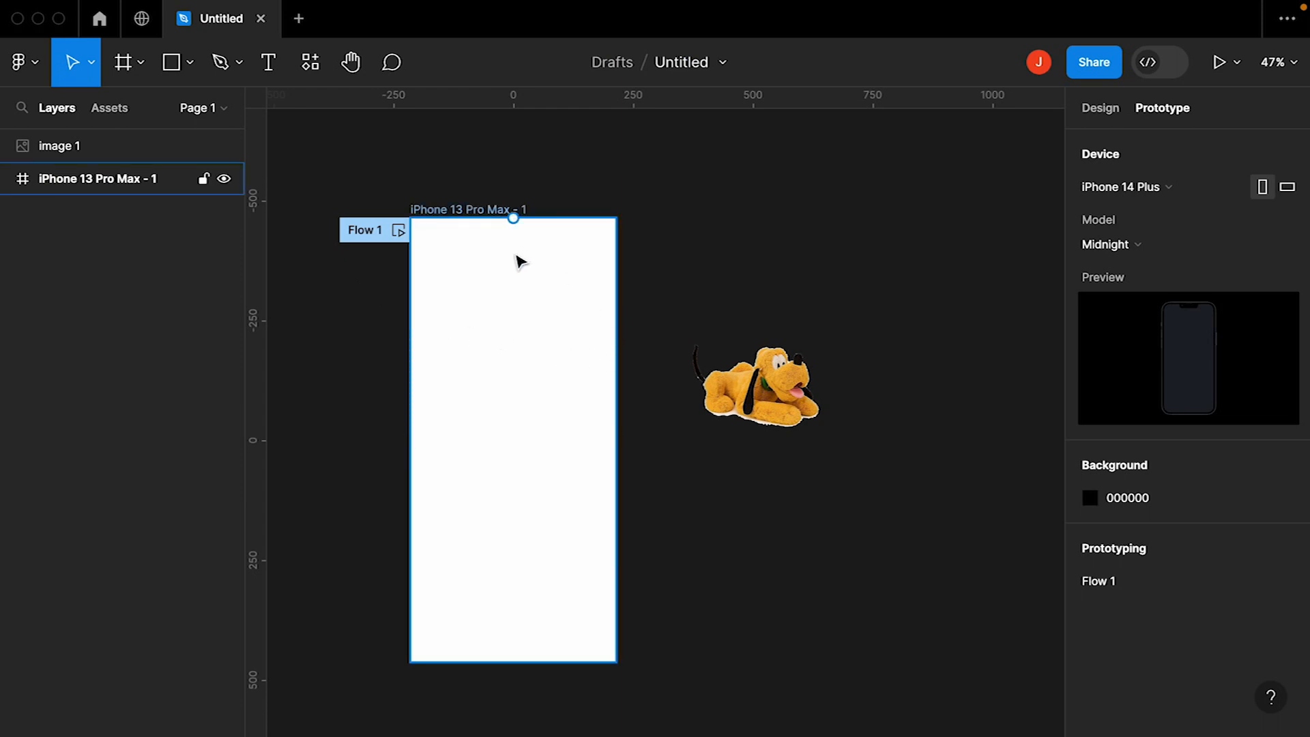
left_click(173, 63)
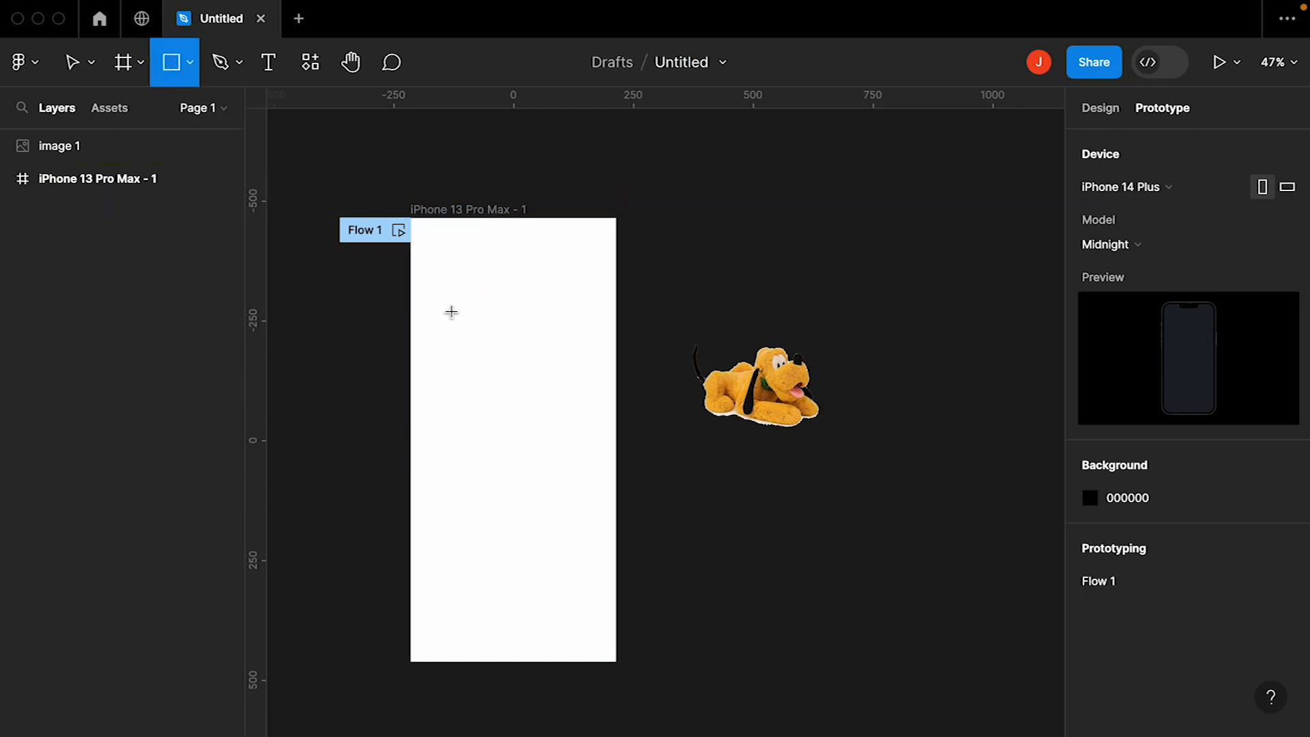
mouse_move(410, 297)
left_mouse_down()
mouse_move(483, 340)
mouse_move(445, 342)
mouse_move(508, 373)
left_mouse_up()
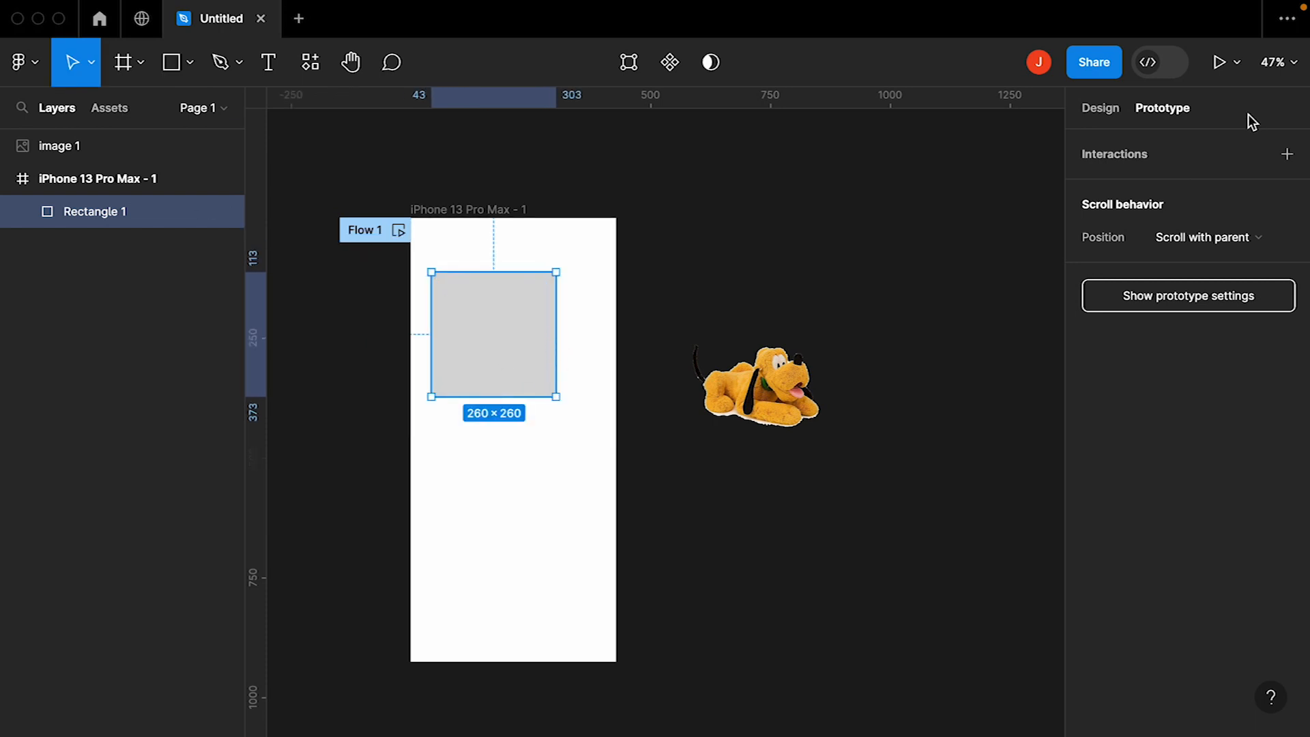
Widen the rectangle to about 340 × 260 and move it to about X 41, Y 139 in the frame
left_click(1101, 108)
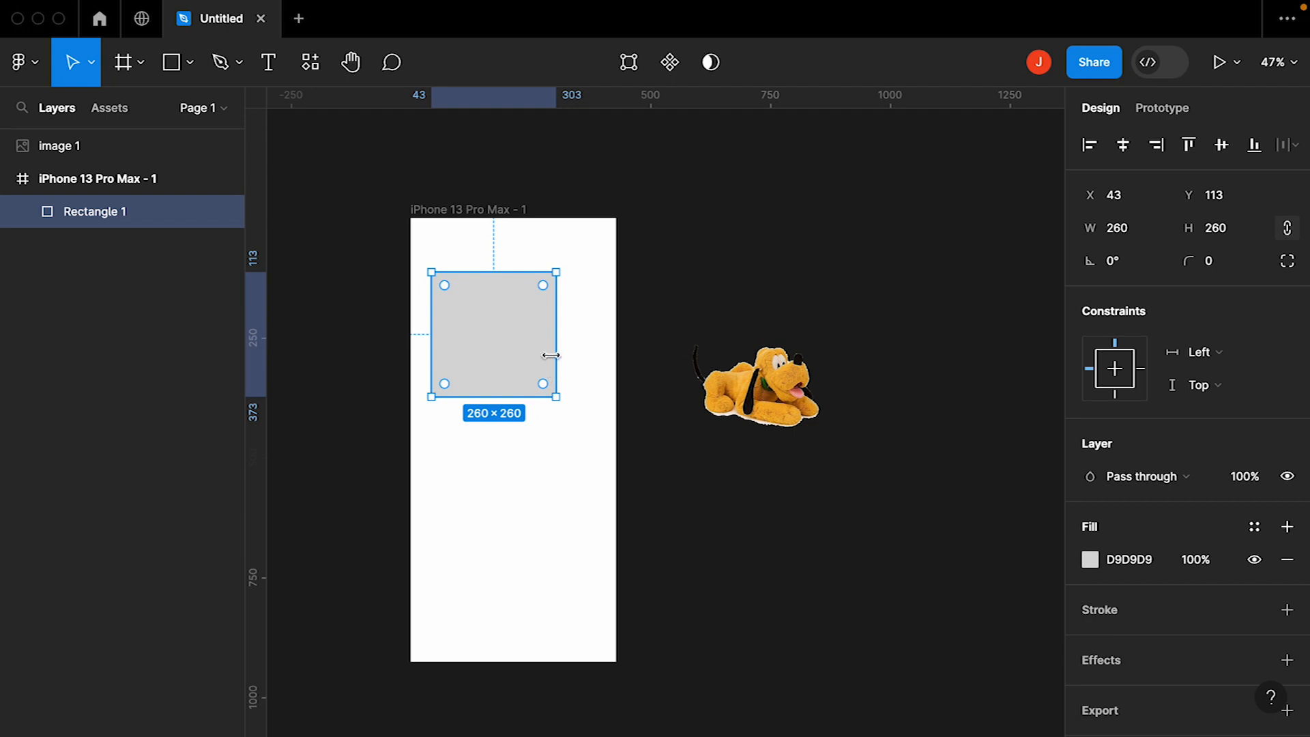
left_click_drag(551, 355, 581, 356)
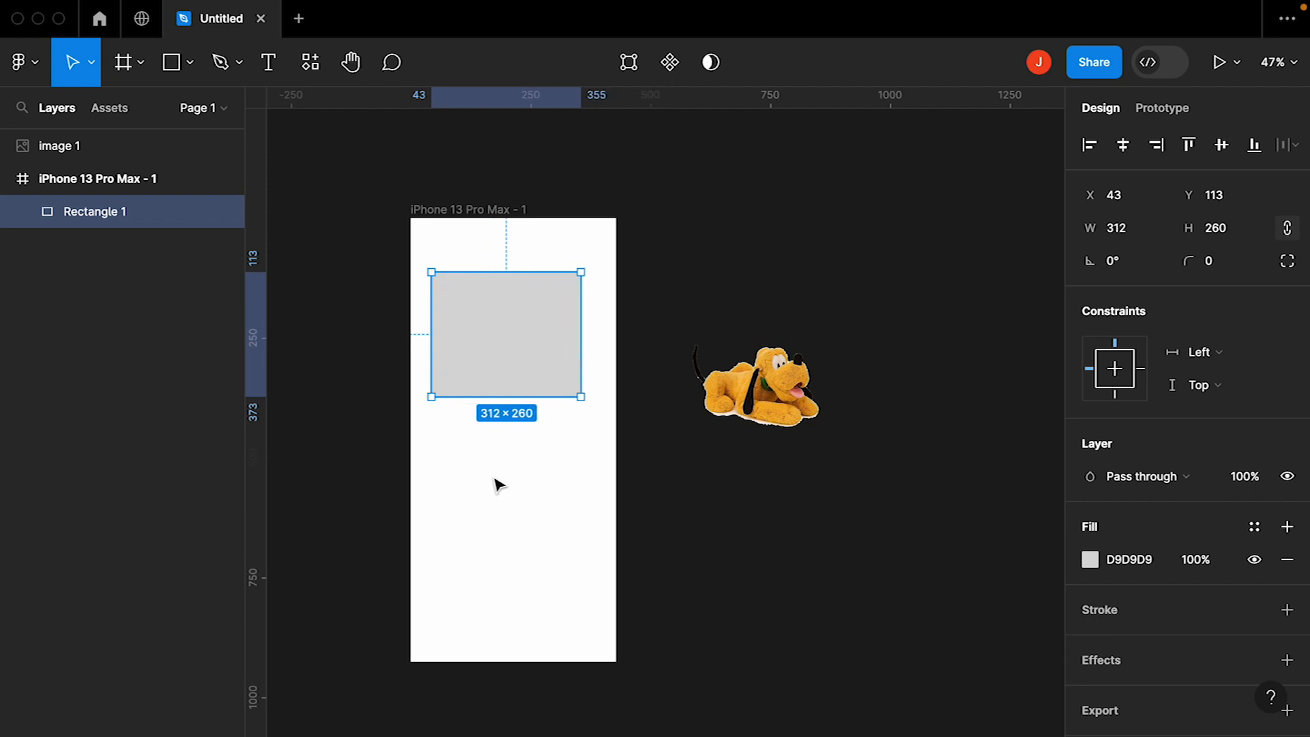
left_click(498, 485)
scroll(494, 483, "up", 2)
scroll(494, 482, "right", 1)
mouse_move(474, 441)
left_mouse_down()
mouse_move(461, 459)
mouse_move(468, 449)
left_mouse_up()
left_click_drag(552, 438, 564, 439)
Add the text "MR Toys" above the rectangle, aligned with its left edge at about X 41, Y 57
left_click(268, 64)
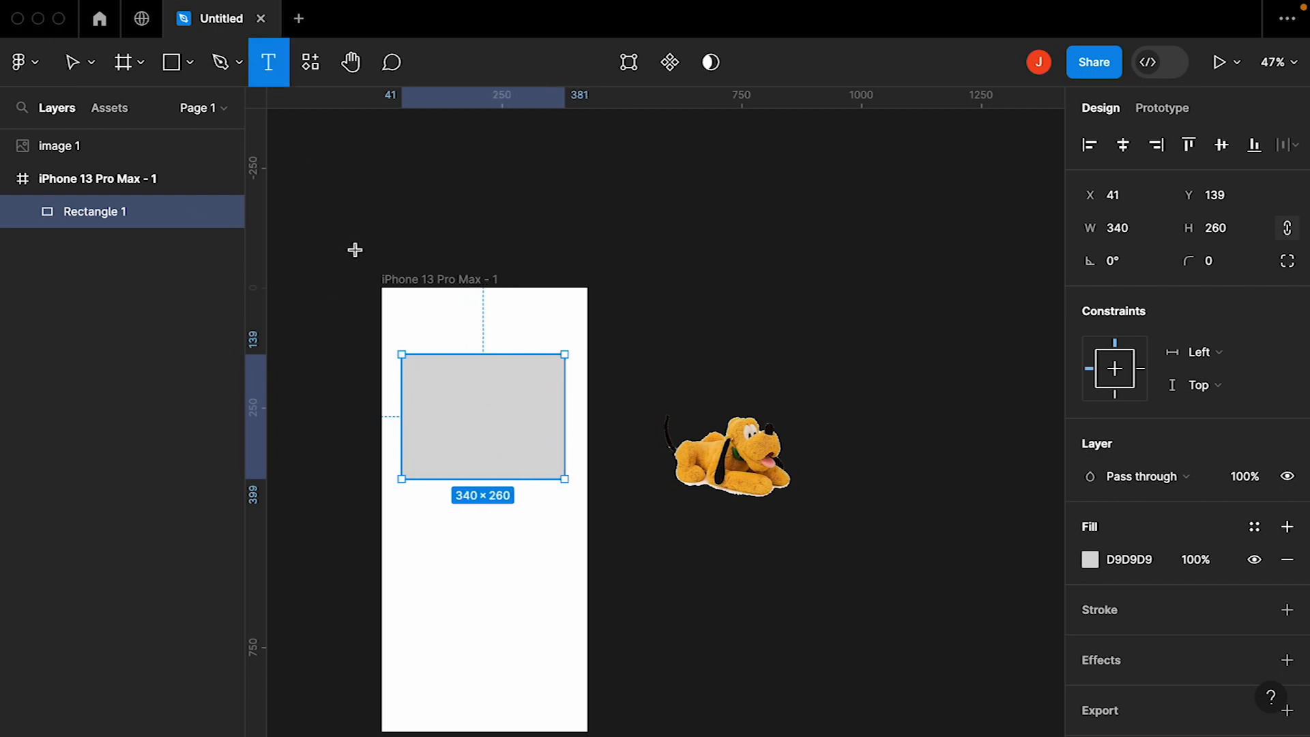
left_click(411, 324)
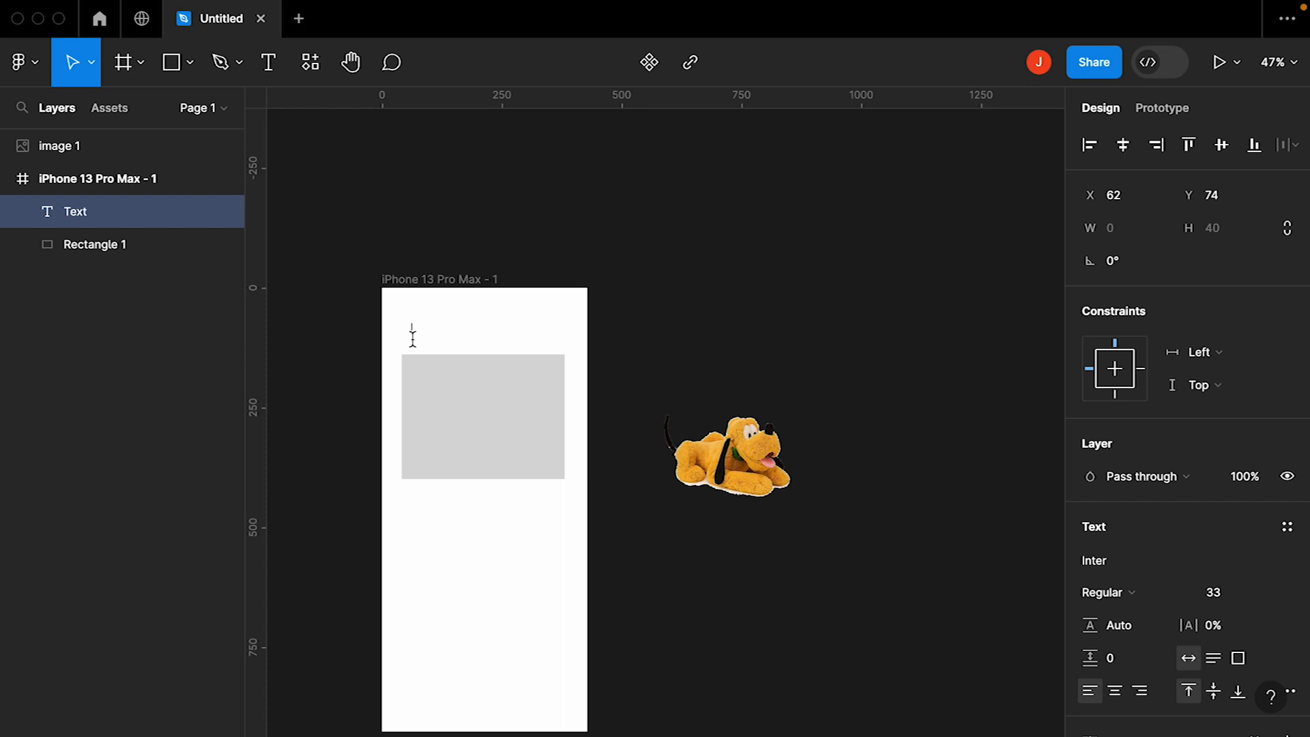
type("MR TO")
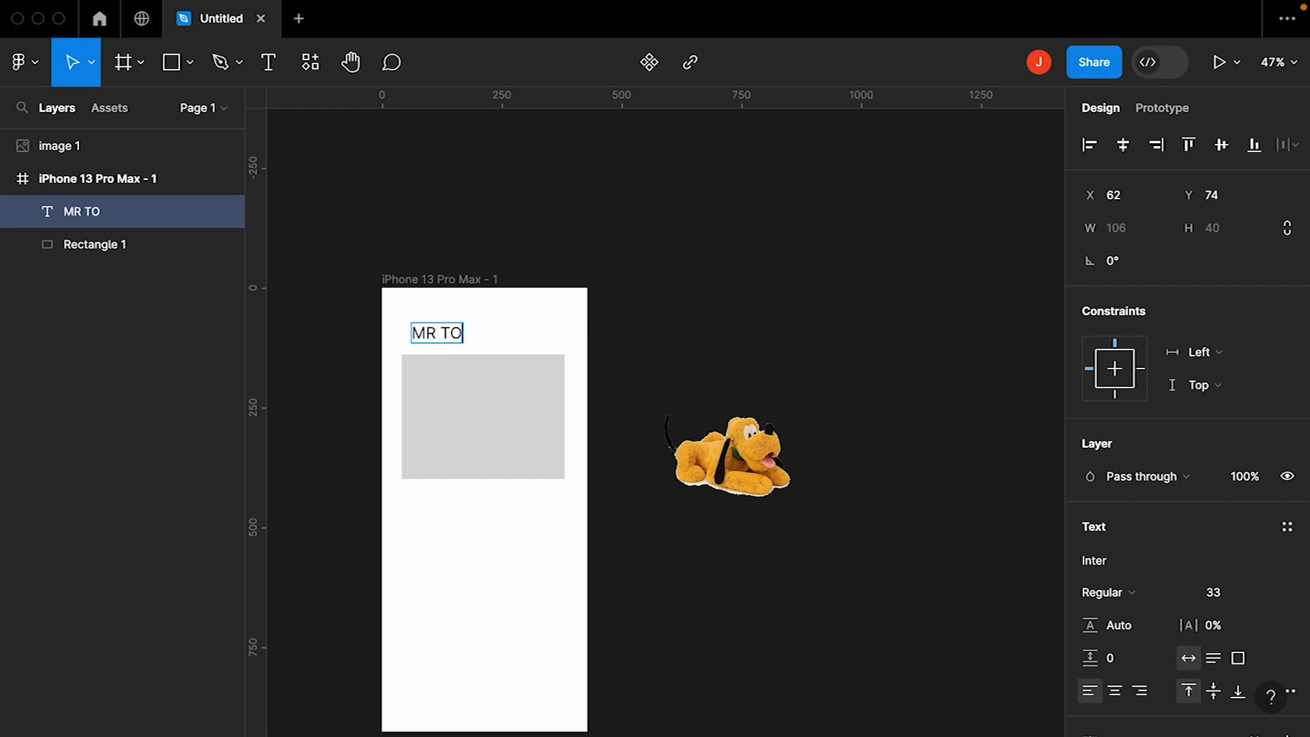
key("BackSpace")
type("oys")
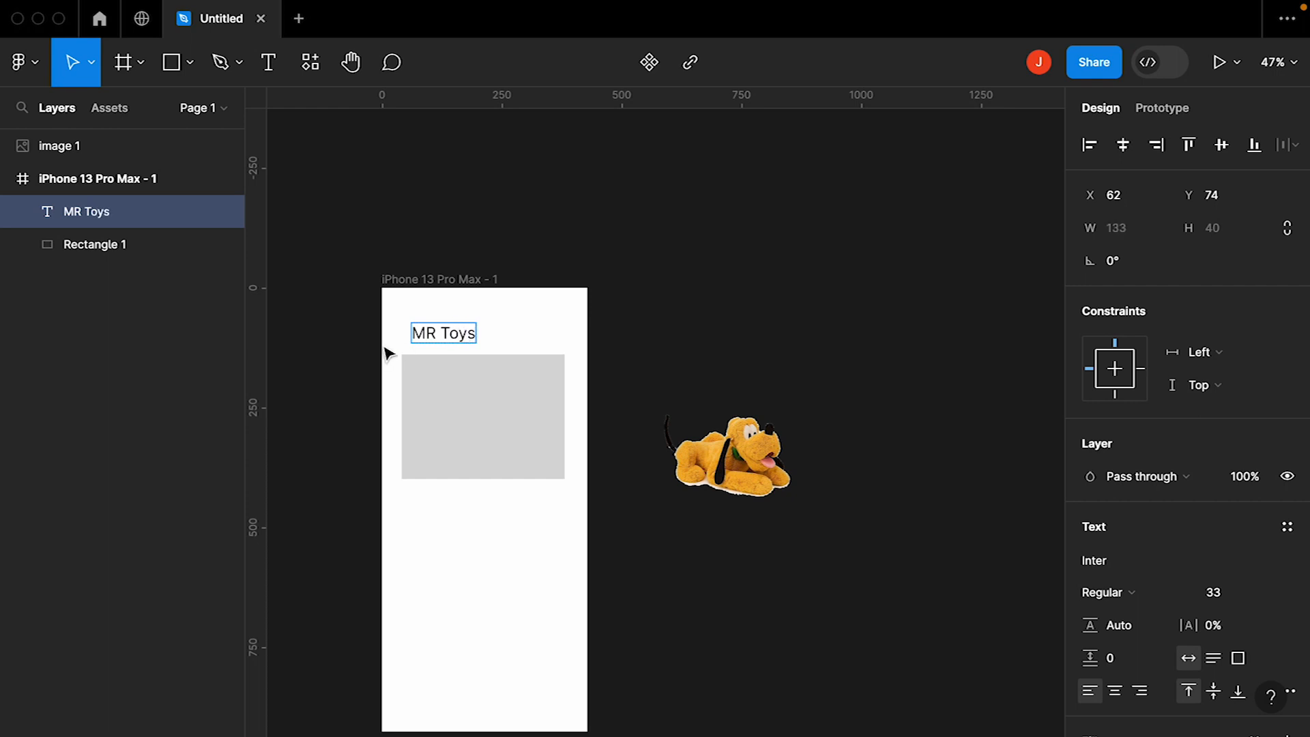
key("Escape")
left_click_drag(452, 339, 442, 329)
Move the dog image into the frame over the grey rectangle, at about X 0, Y 159
scroll(424, 430, "down", 2)
scroll(423, 430, "right", 1)
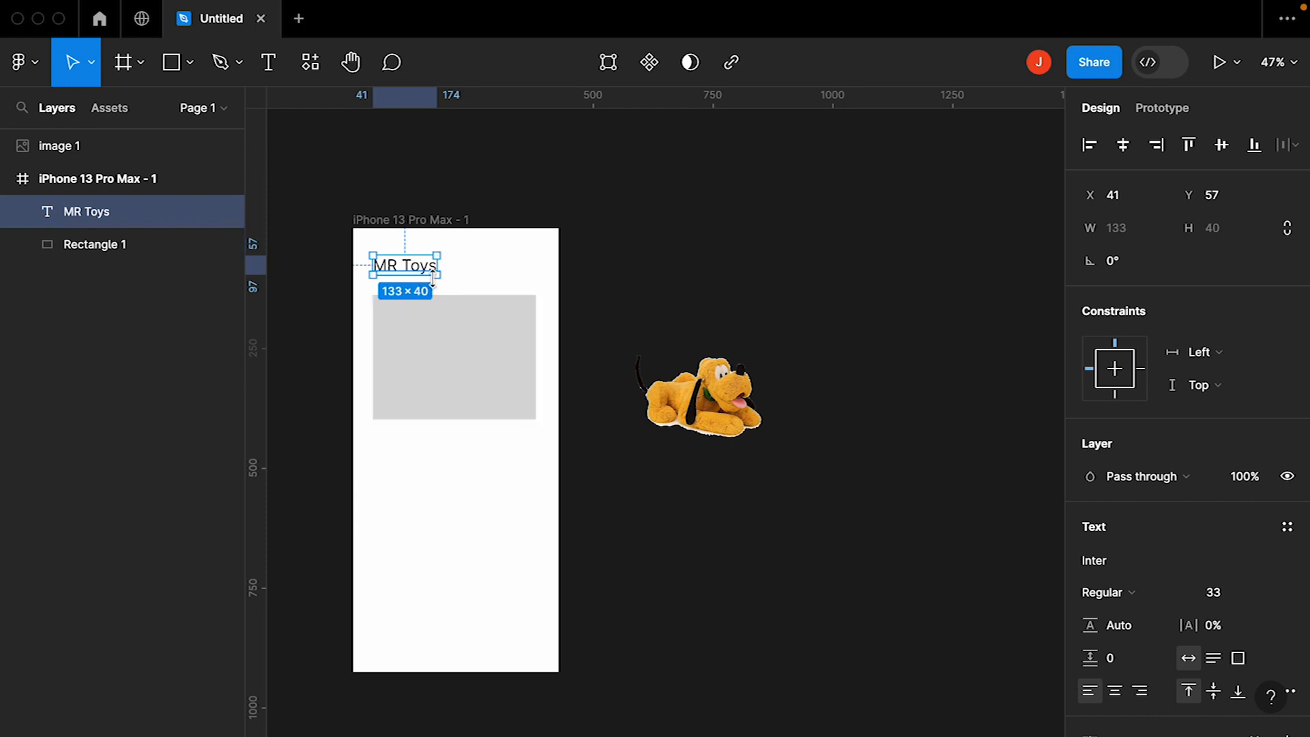
left_click(451, 395)
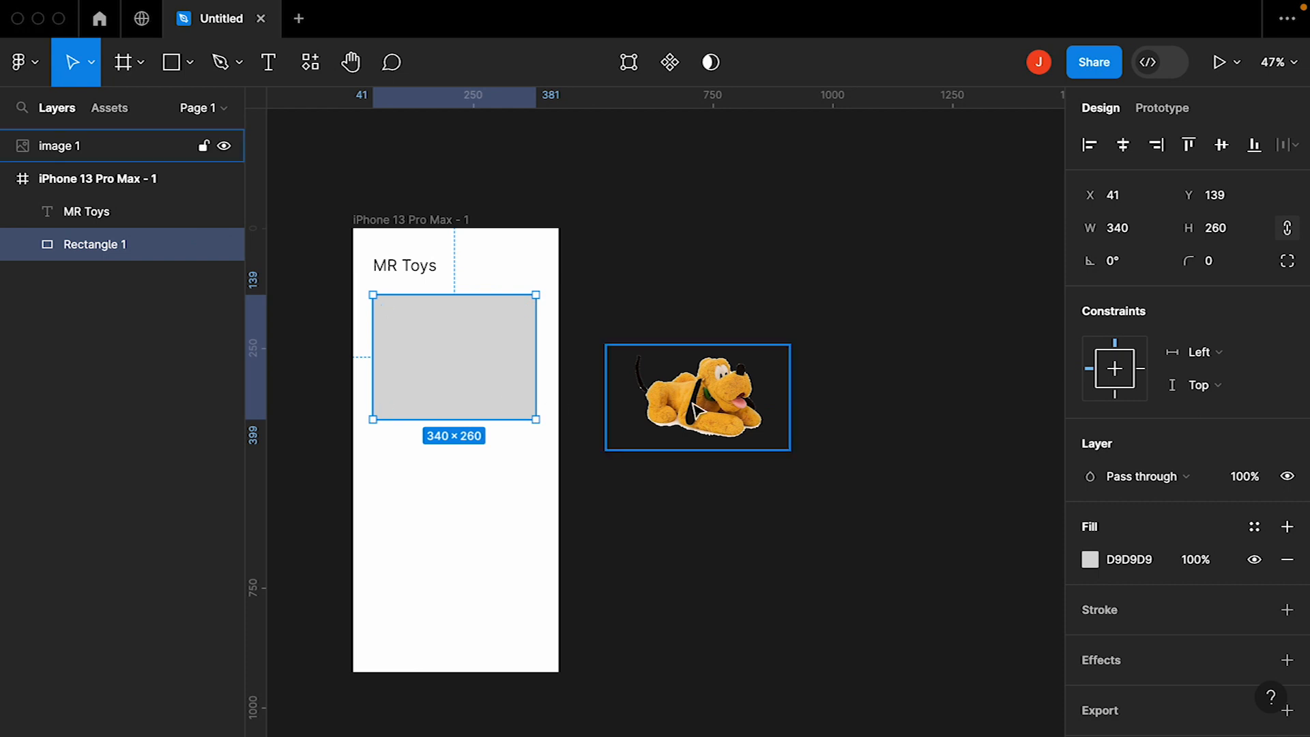
left_click_drag(717, 392, 466, 347)
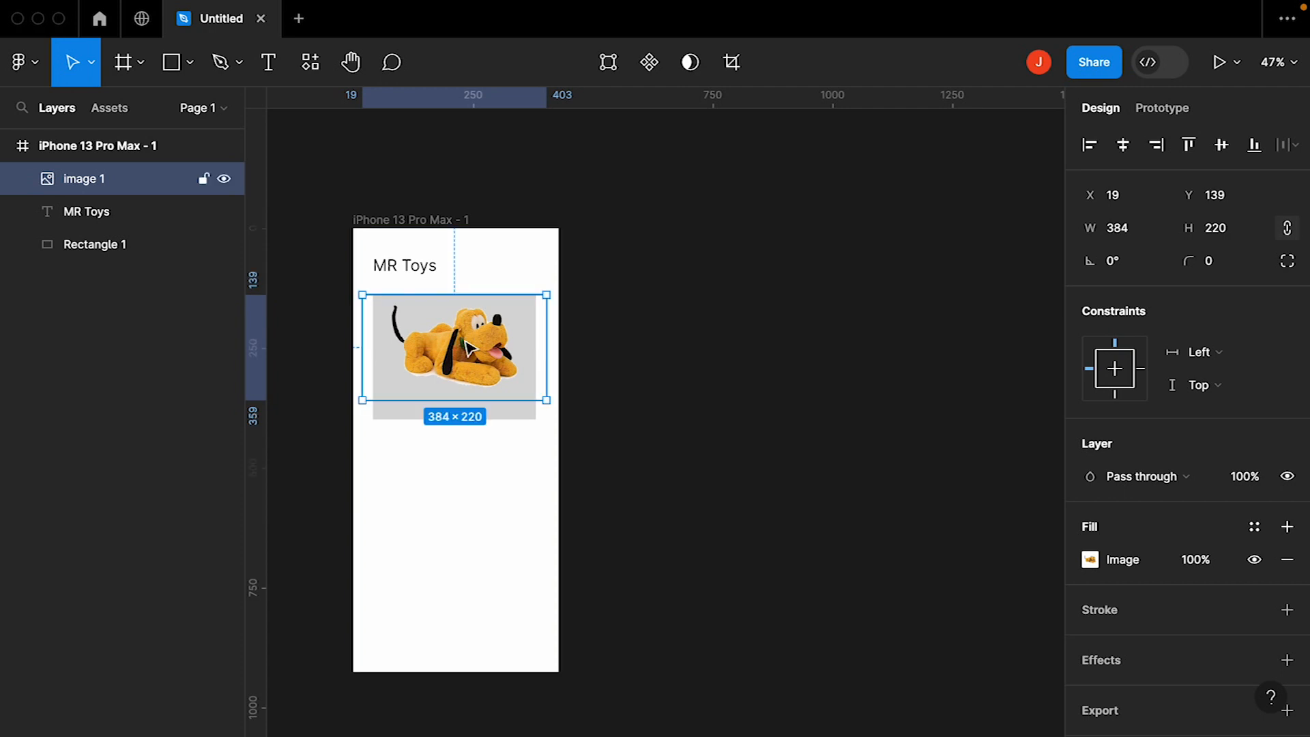
scroll(467, 346, "up", 2)
left_click_drag(468, 348, 458, 357)
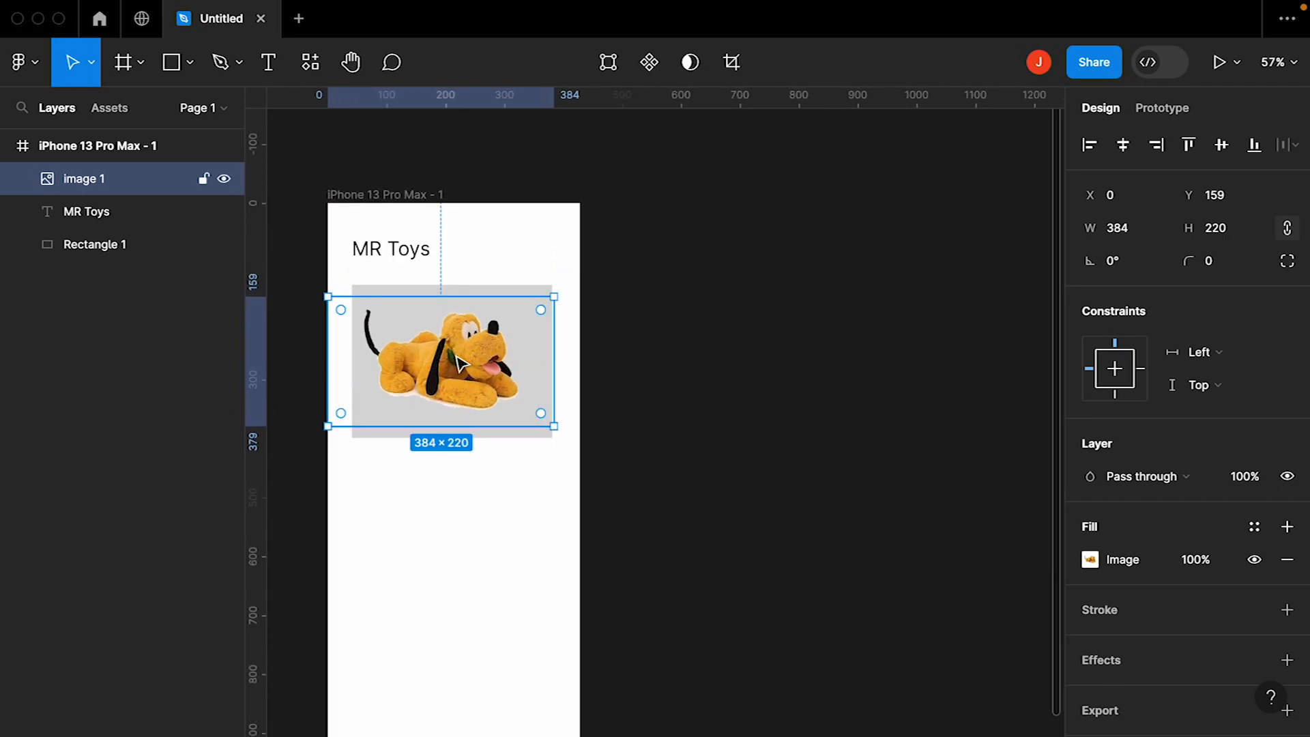
left_click(480, 539)
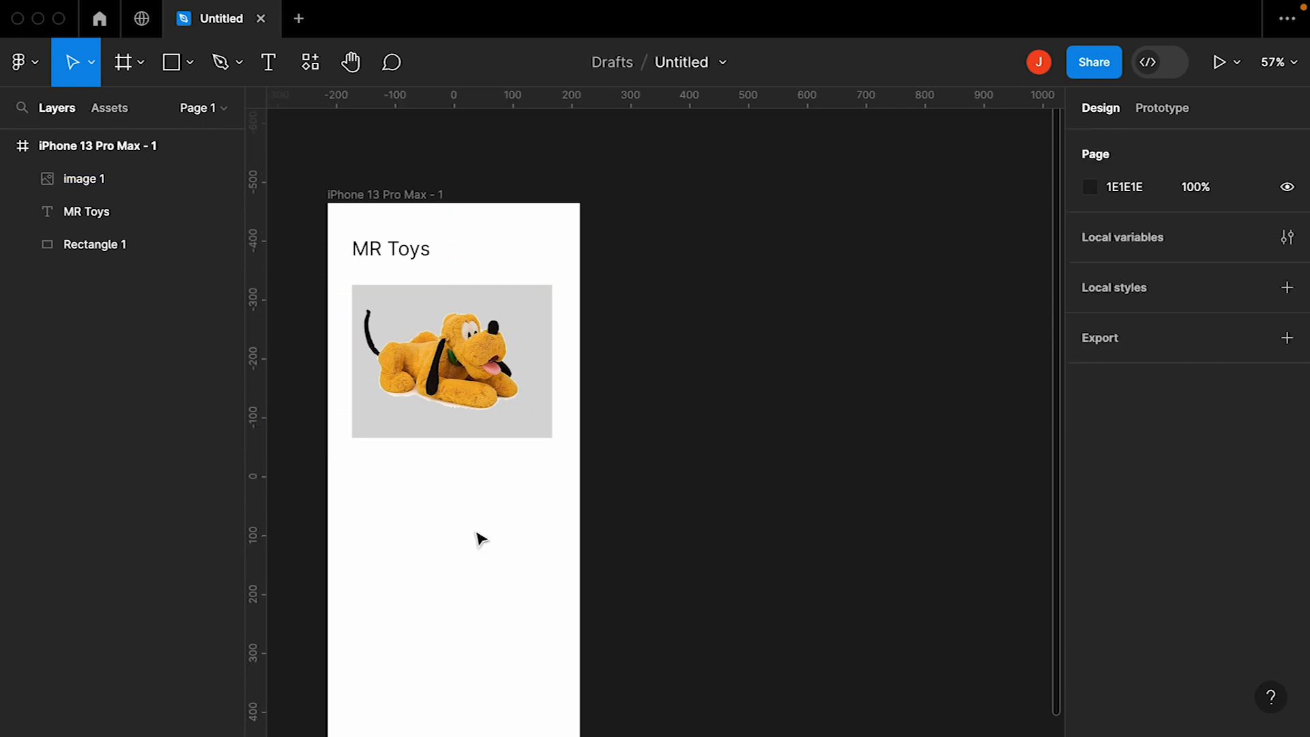
Duplicate the iPhone 13 Pro Max - 1 frame and place the copy beside it at about X 339, Y -464
left_click(374, 200)
left_click_drag(372, 199, 701, 199)
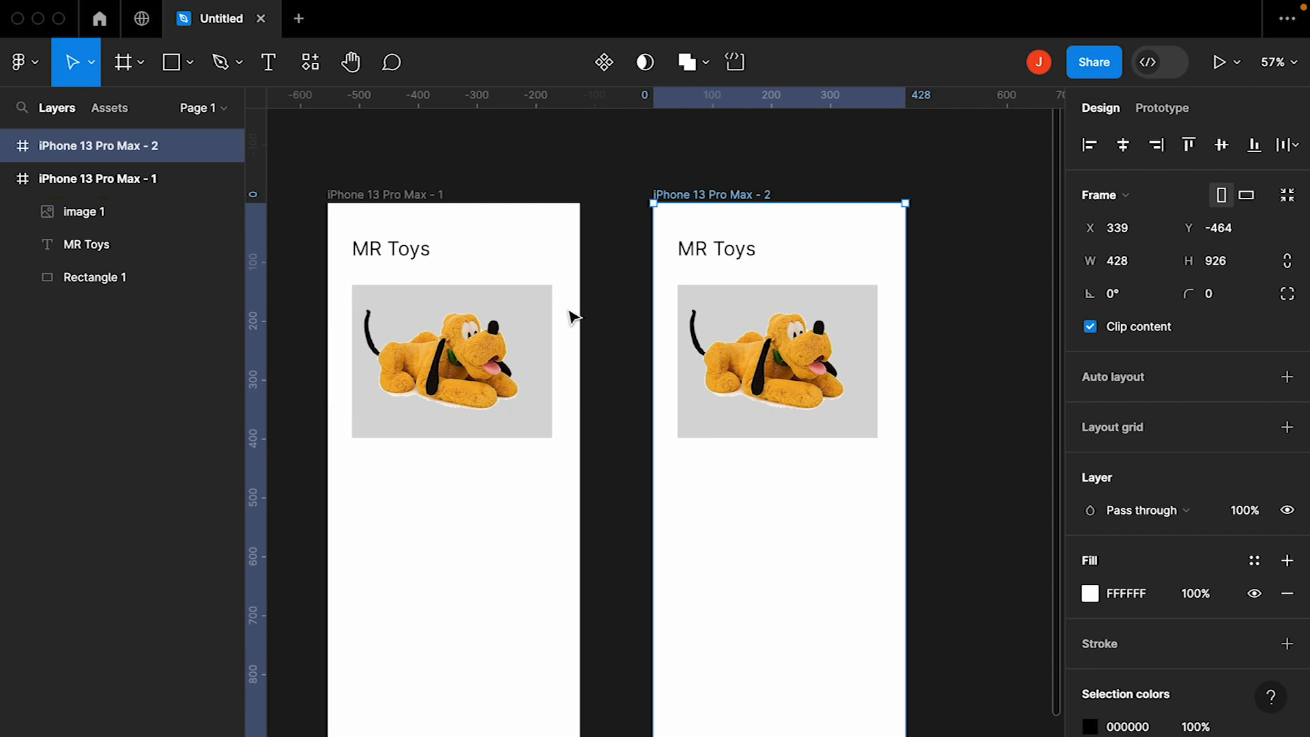
scroll(570, 316, "right", 3)
scroll(641, 317, "up", 4)
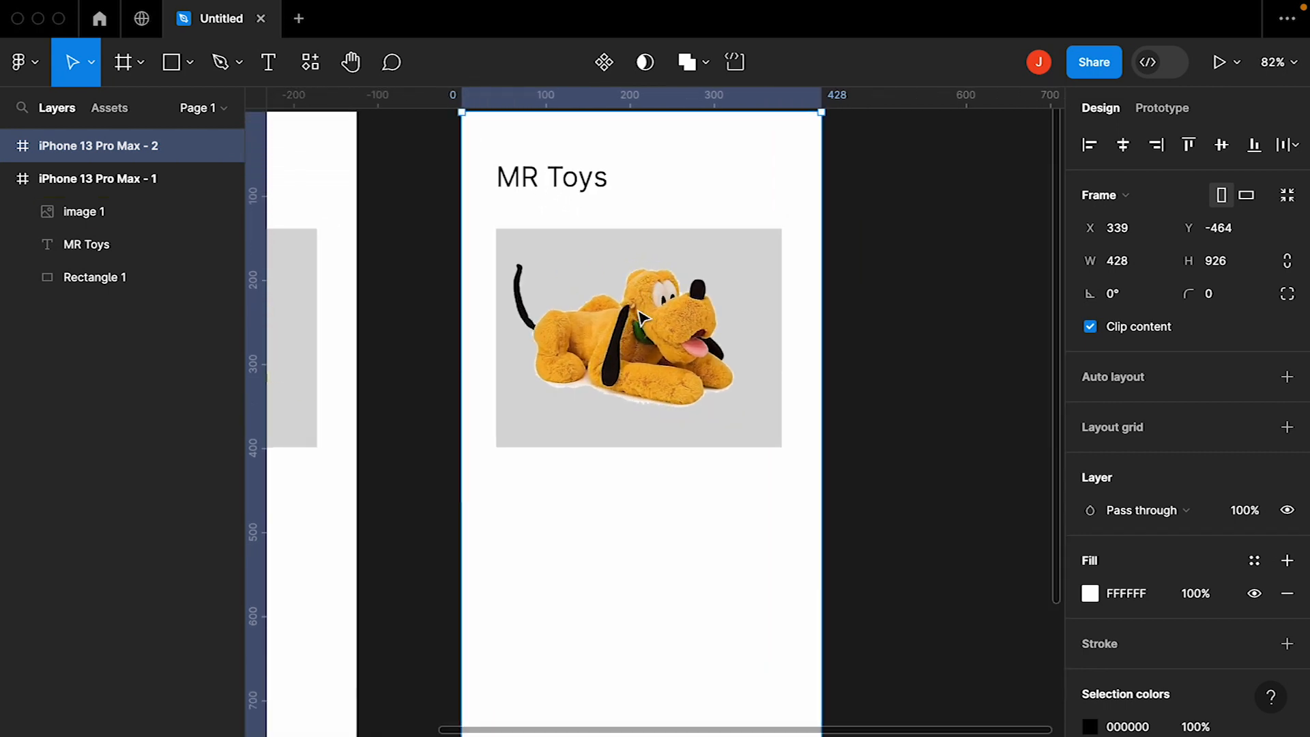
left_click(432, 220)
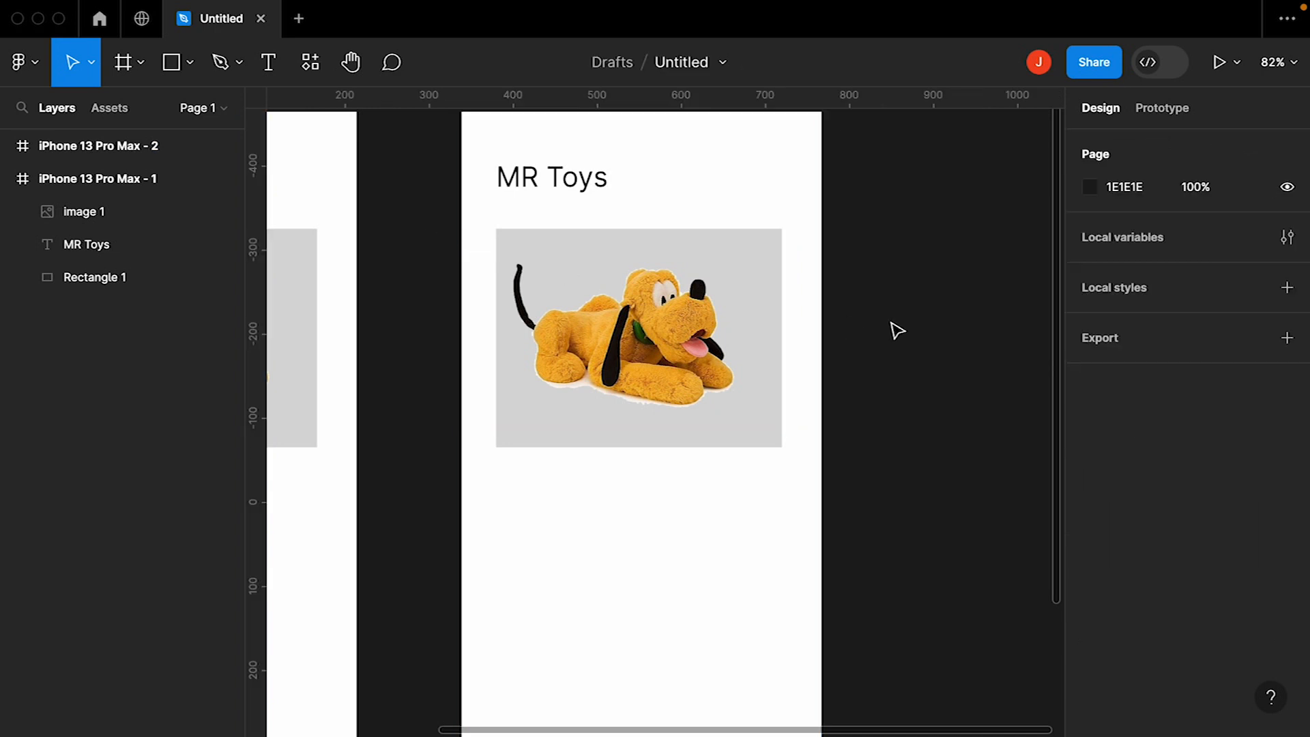
Draw a rectangle about 340 × 262 over the dog image in the second frame, left-aligned with the MR Toys text
left_click(172, 62)
mouse_move(493, 226)
left_mouse_down()
mouse_move(820, 480)
mouse_move(765, 421)
mouse_move(782, 448)
left_mouse_up()
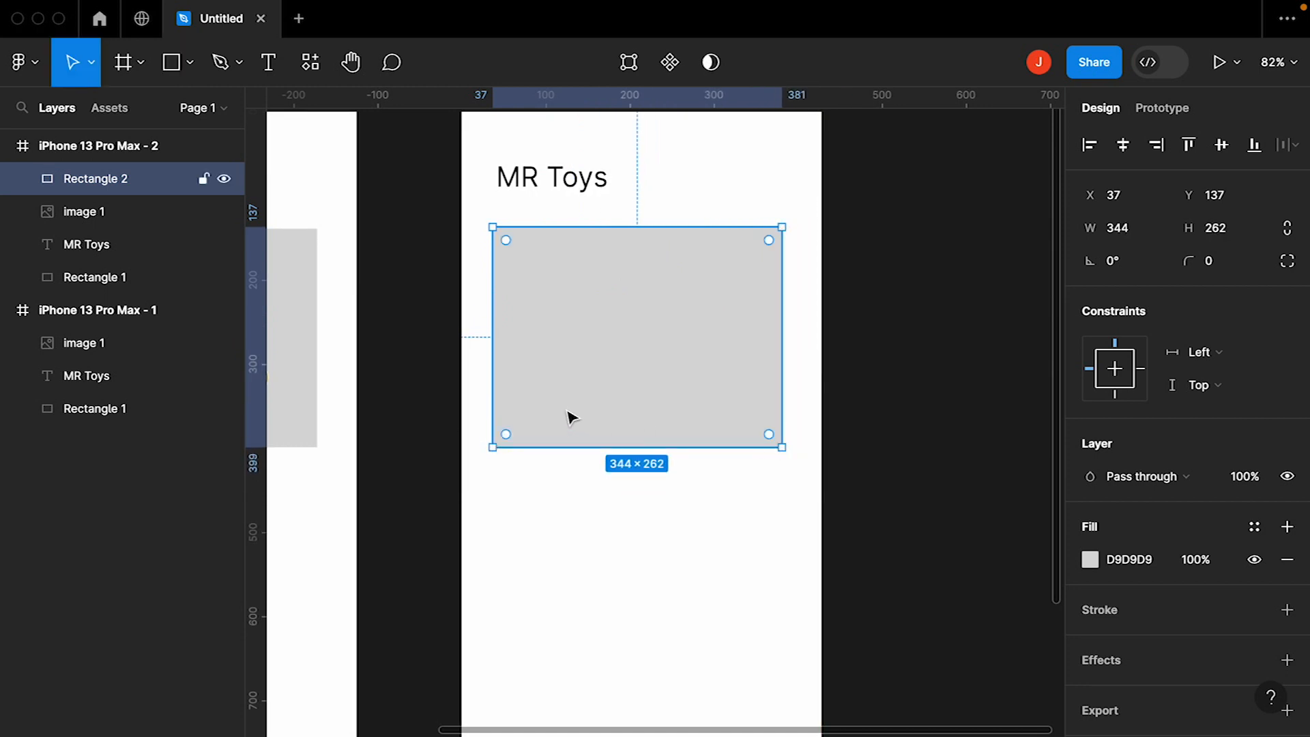
mouse_move(493, 396)
left_mouse_down()
mouse_move(515, 396)
mouse_move(496, 395)
left_mouse_up()
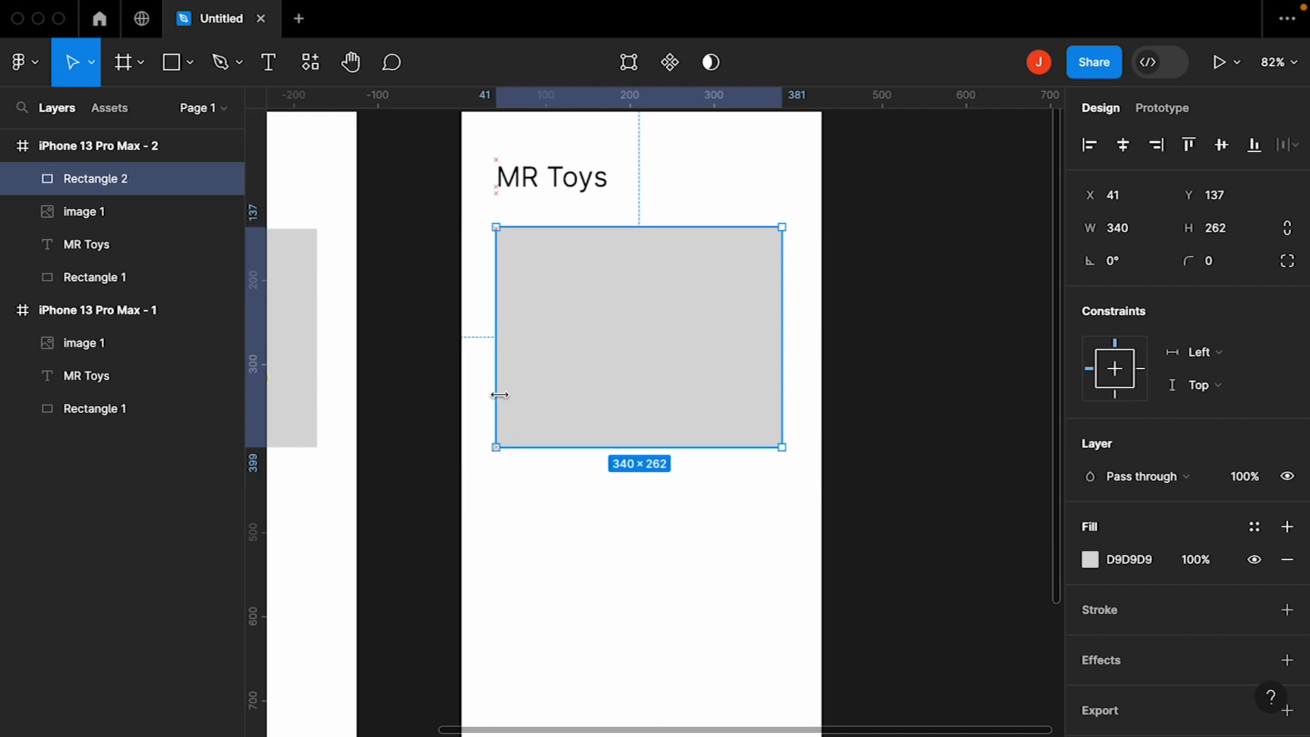
Fill the new rectangle over the dog image with 161515 and set its layer opacity to 80%
left_click(1090, 560)
left_click_drag(956, 432, 831, 433)
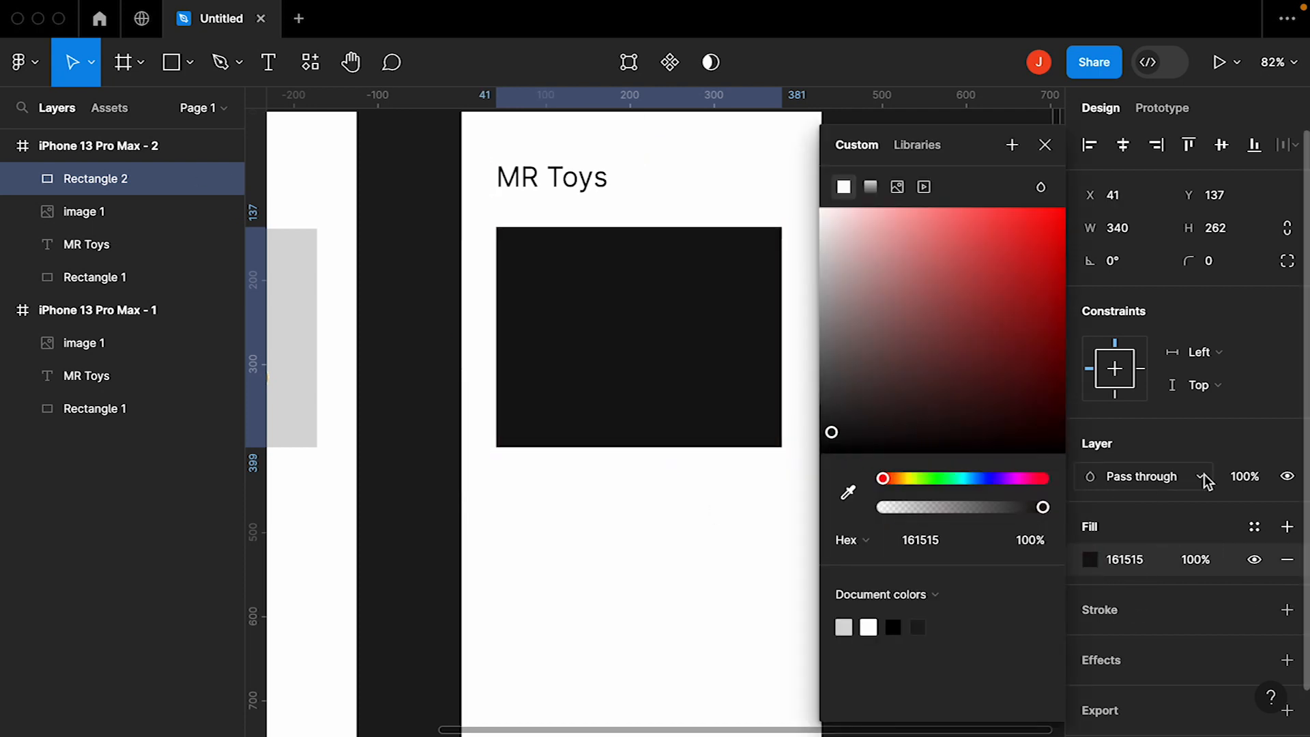
left_click(1245, 480)
type("80")
key("Return")
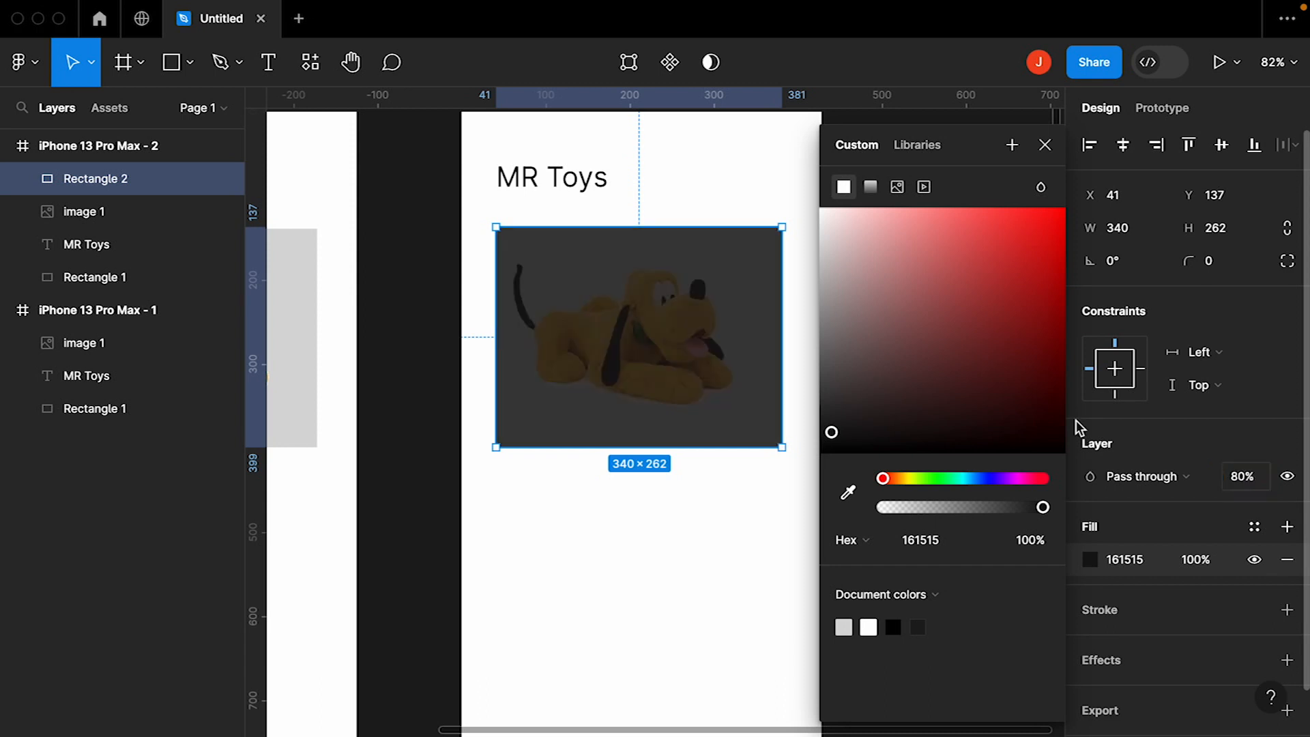
left_click(431, 372)
scroll(438, 383, "down", 2, "ctrl")
scroll(438, 382, "left", 1)
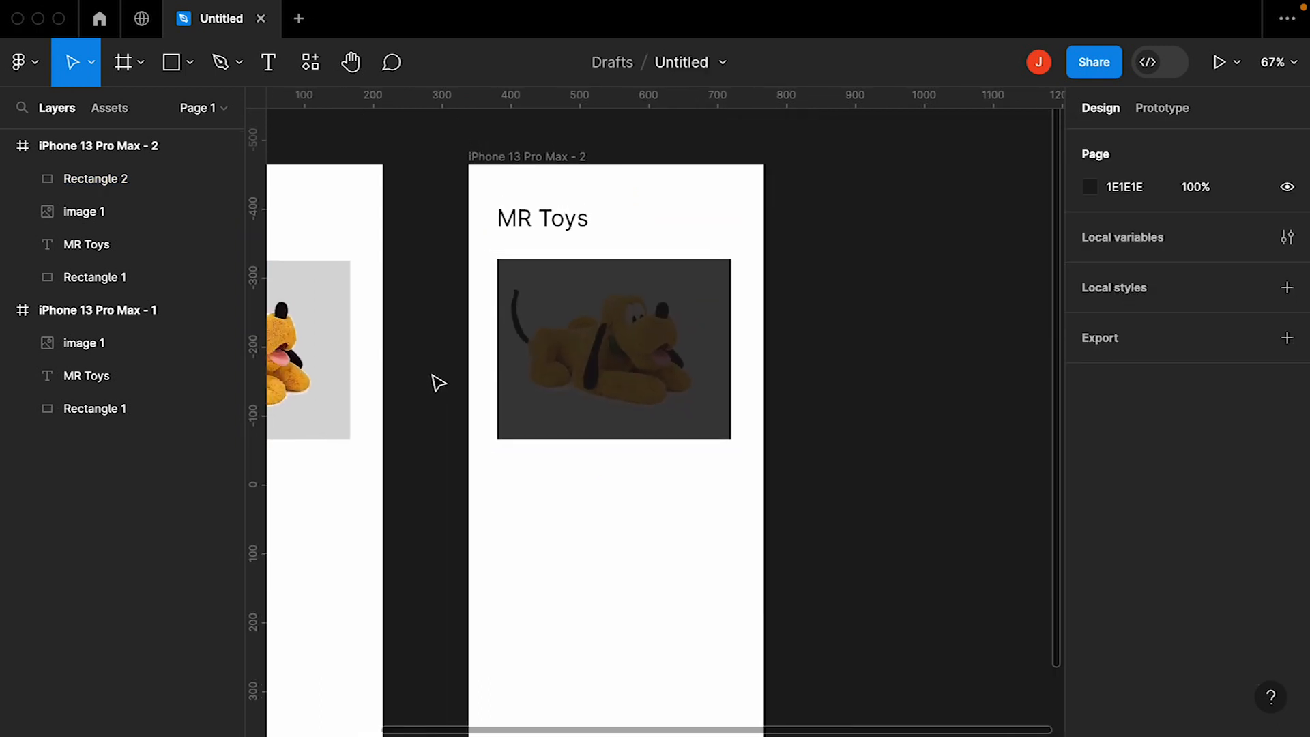
Add an inside stroke to the dark overlay rectangle, coloured yellow E0BD05 with a weight of 8
left_click(541, 380)
left_click(1092, 560)
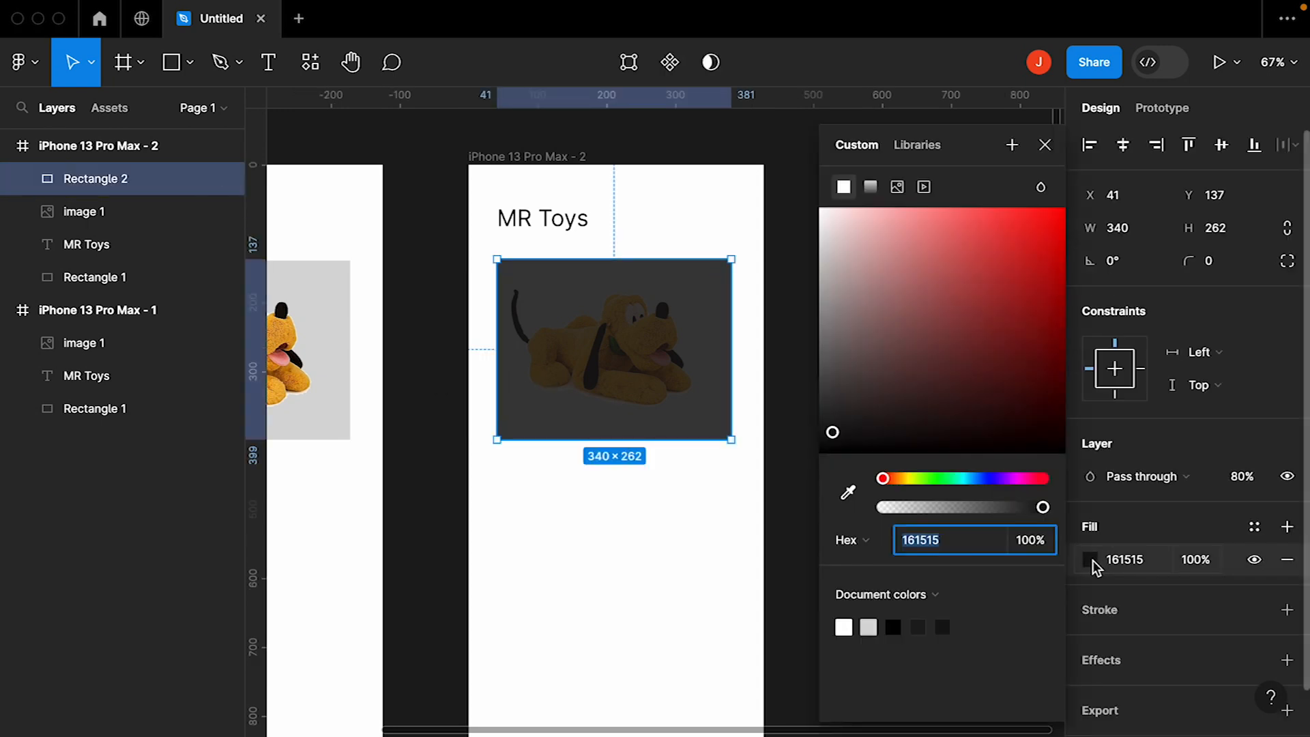
left_click(1092, 560)
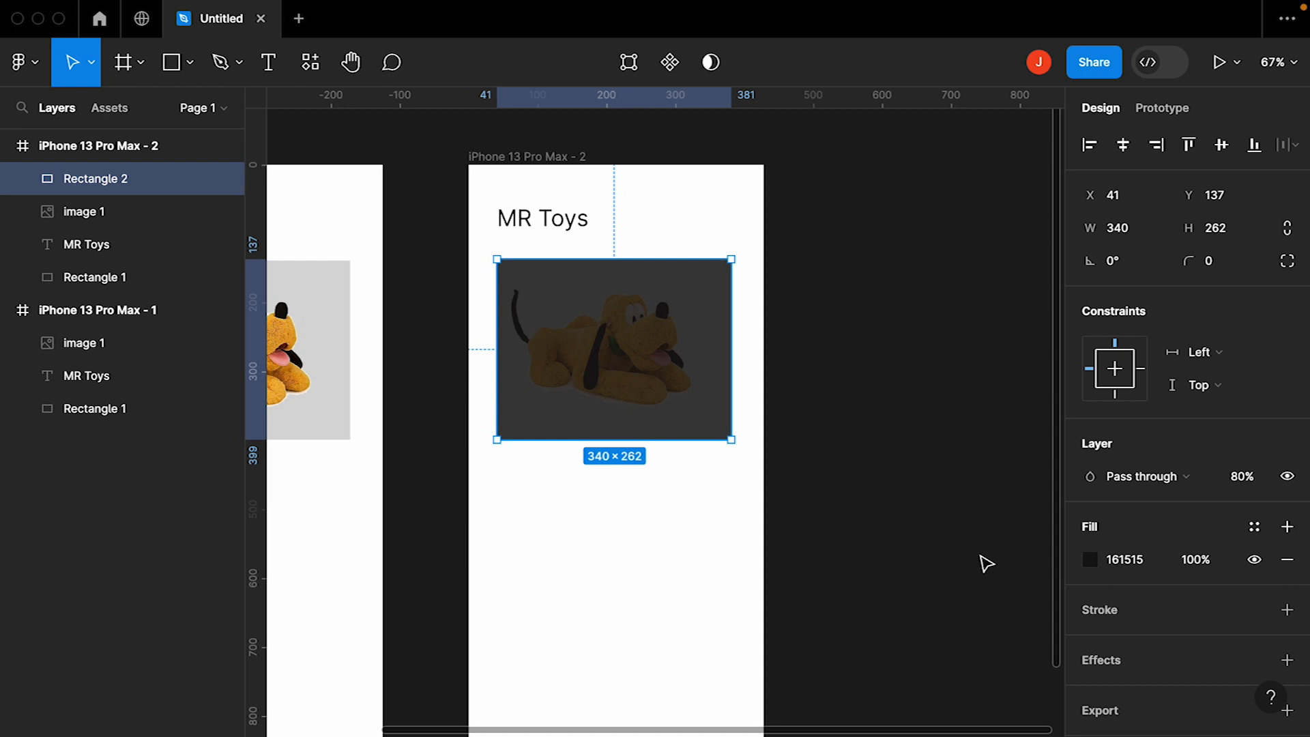
scroll(787, 553, "down", 3)
scroll(786, 548, "down", 1)
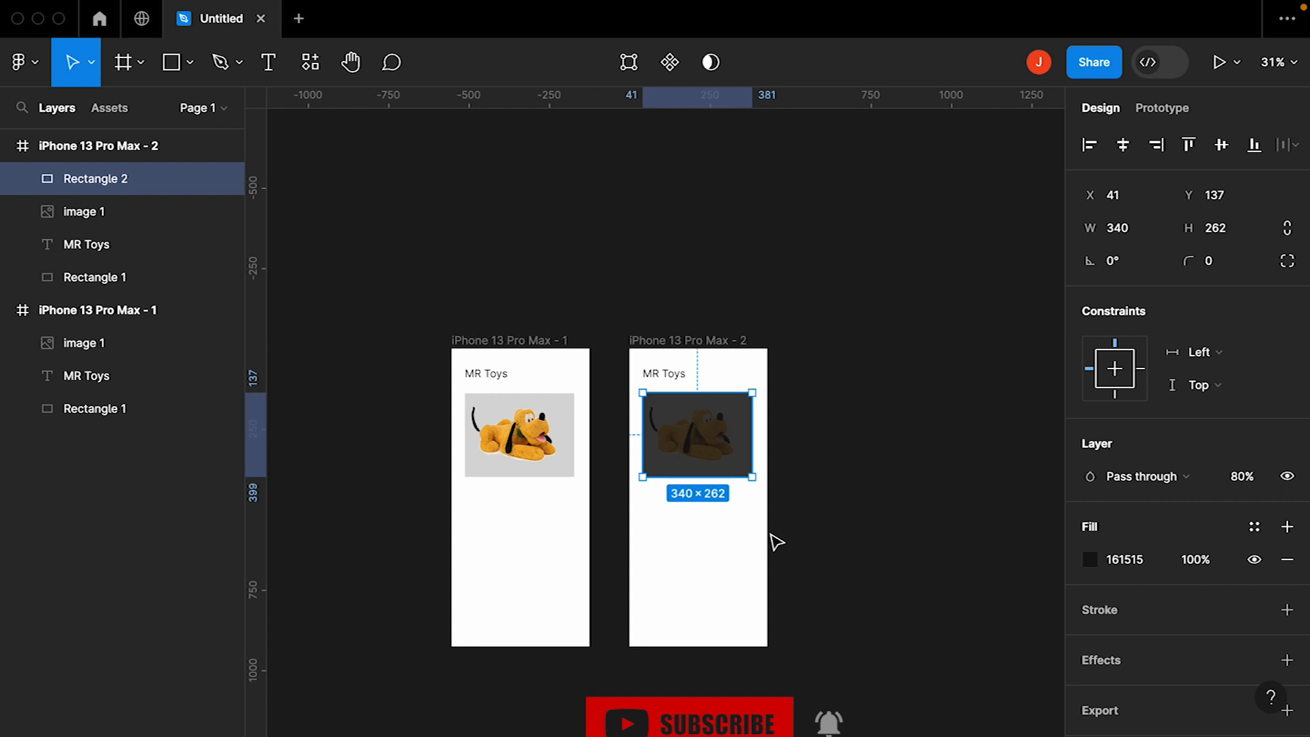
scroll(775, 541, "up", 2)
scroll(776, 541, "up", 1)
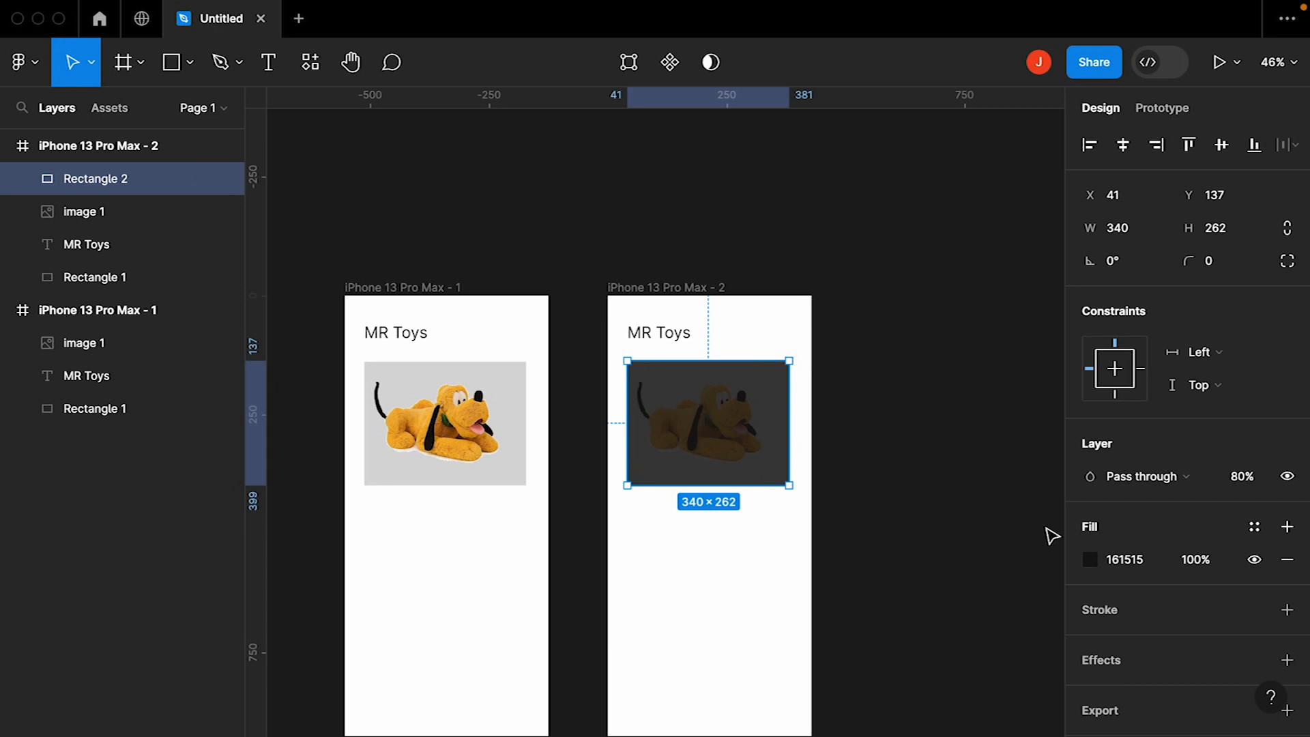
left_click(1287, 610)
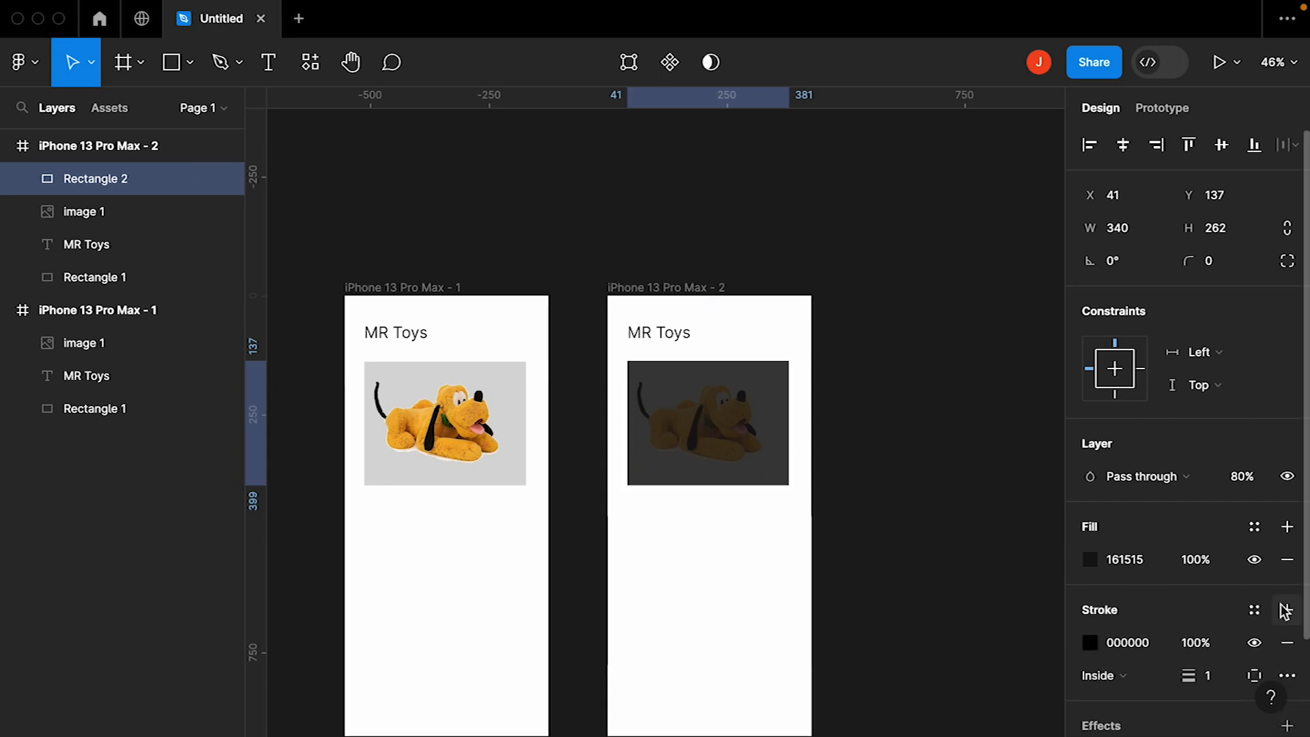
left_click(1090, 643)
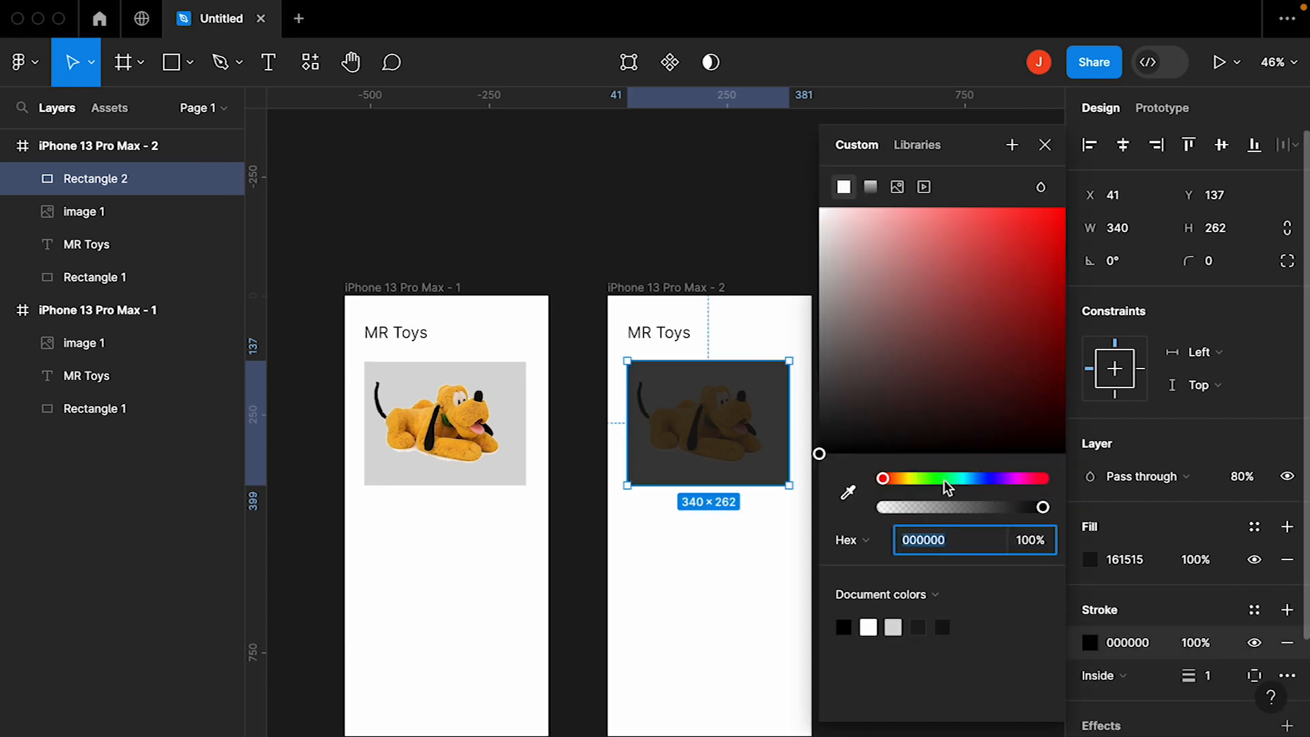
left_click(906, 479)
left_click_drag(1042, 276, 1060, 237)
mouse_move(1187, 678)
left_mouse_down()
mouse_move(1216, 688)
mouse_move(1199, 677)
left_mouse_up()
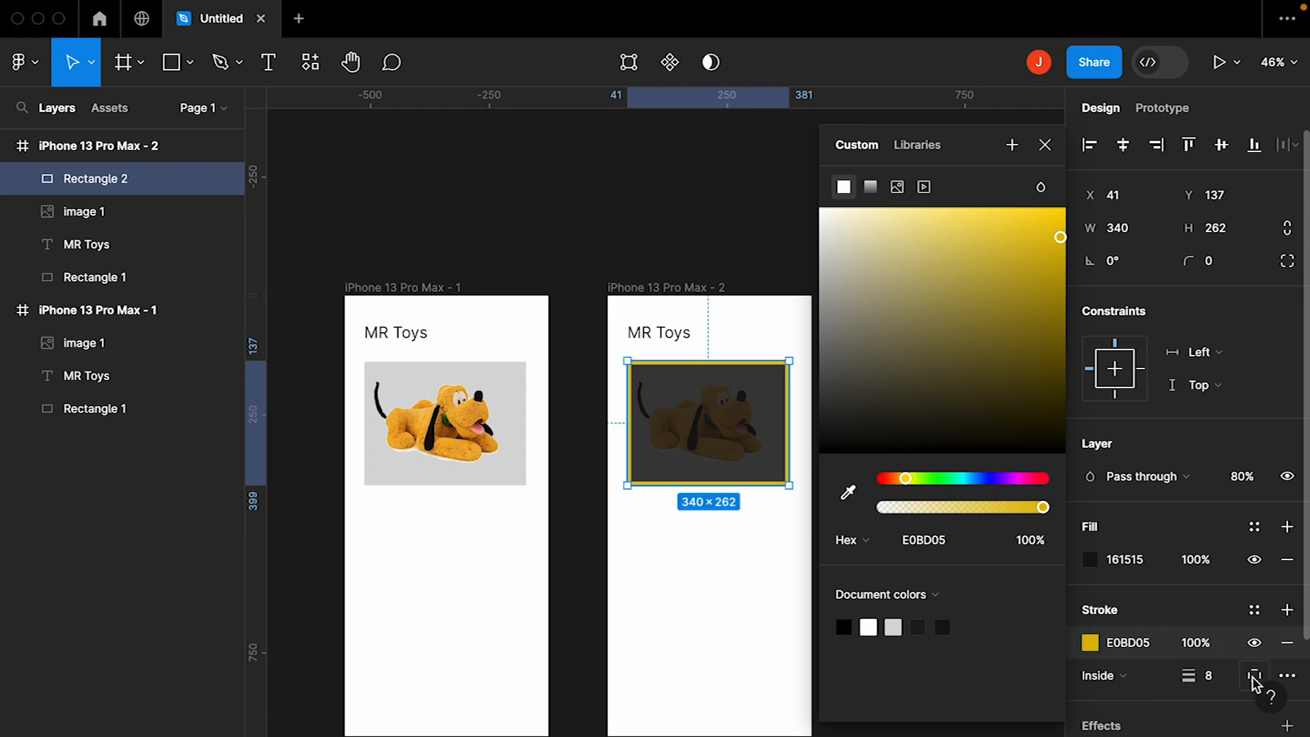
left_click(778, 632)
scroll(778, 632, "down", 3)
scroll(778, 632, "right", 4)
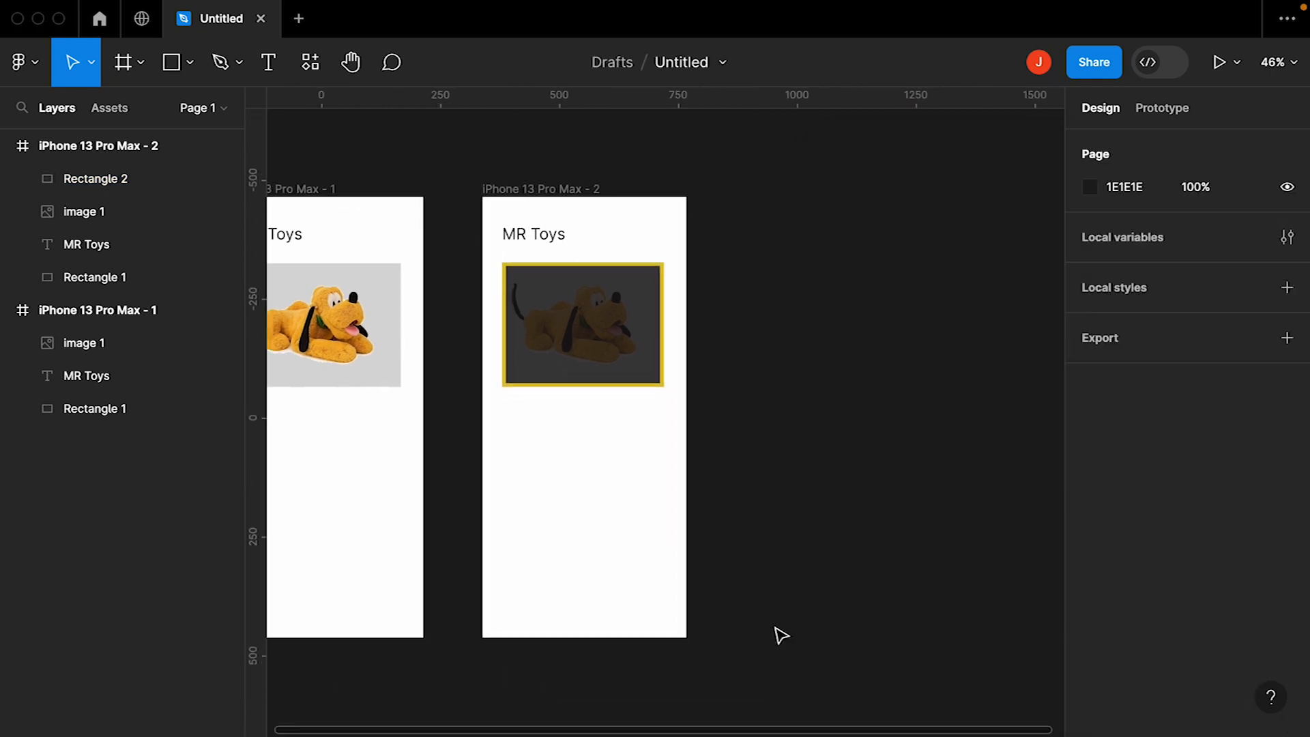
Set the dark overlay rectangle's corner radius to 20
left_click(554, 392)
scroll(553, 393, "up", 2)
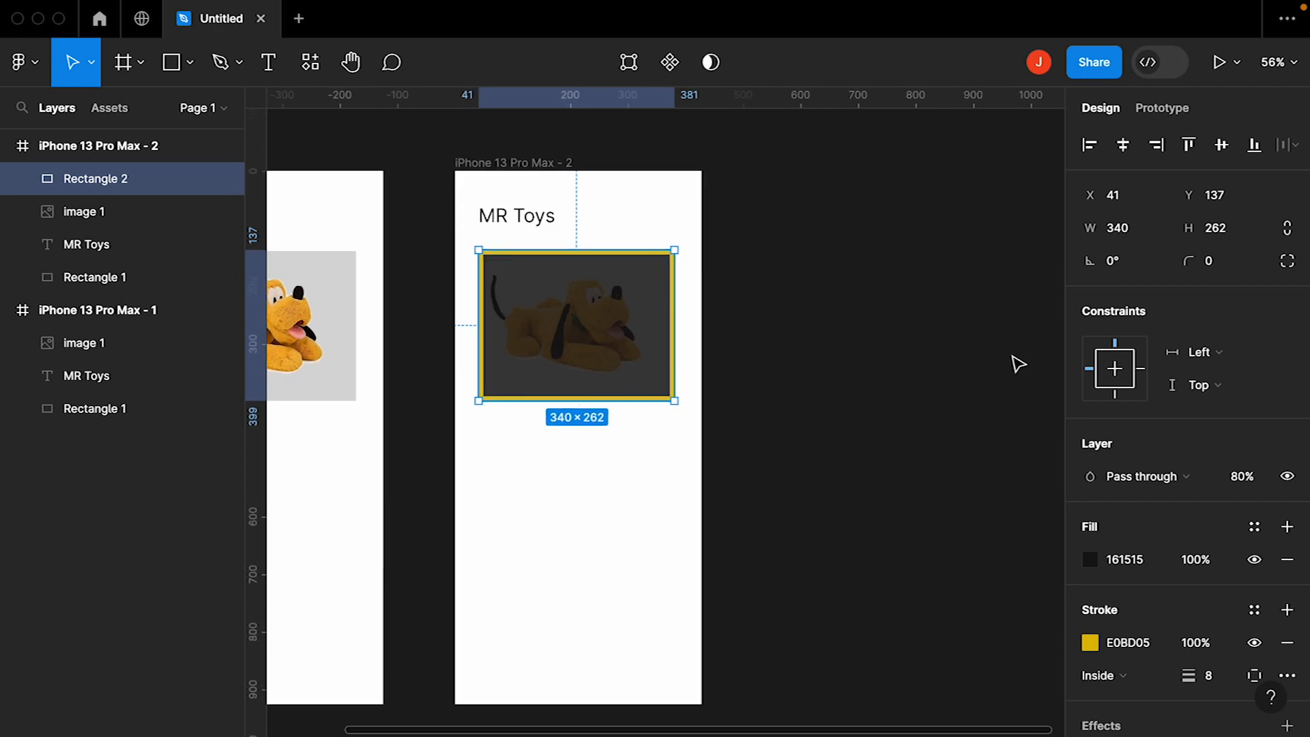
left_click(1216, 266)
type("20")
key("Return")
left_click(775, 381)
scroll(774, 380, "up", 2)
scroll(774, 381, "left", 3)
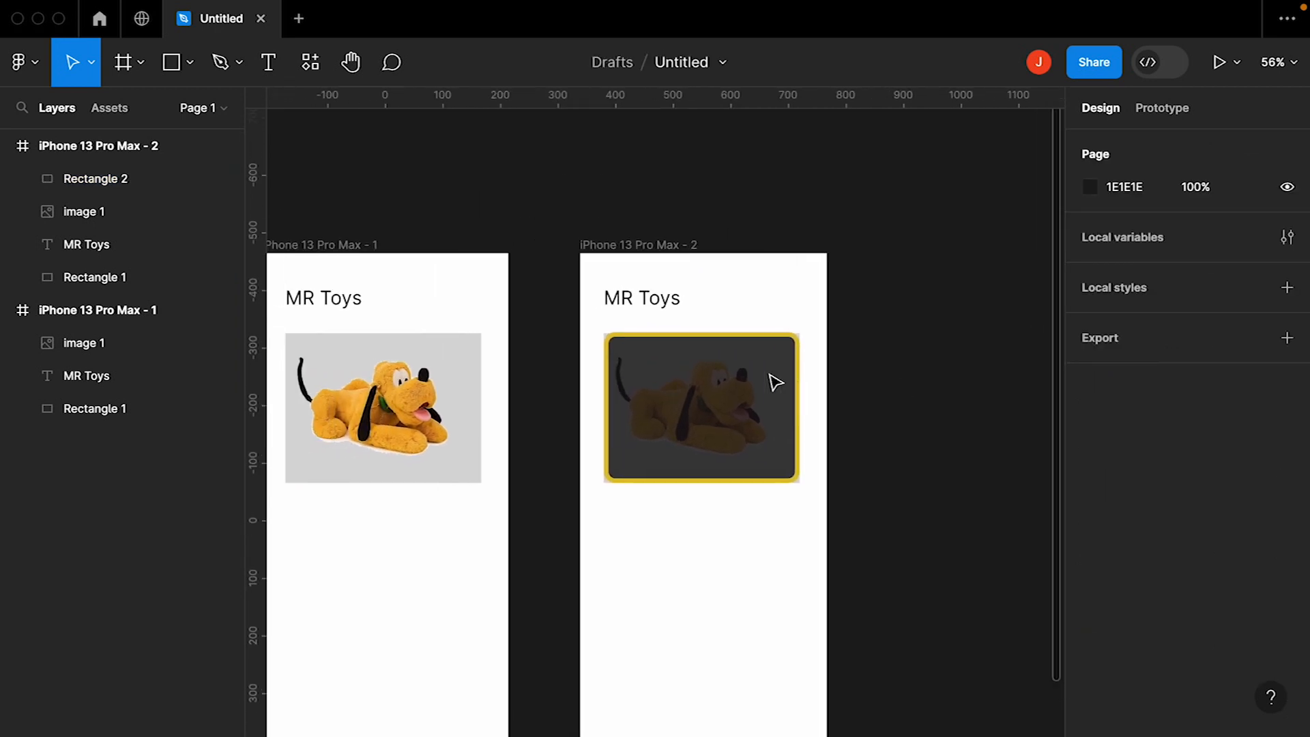
scroll(778, 474, "up", 1)
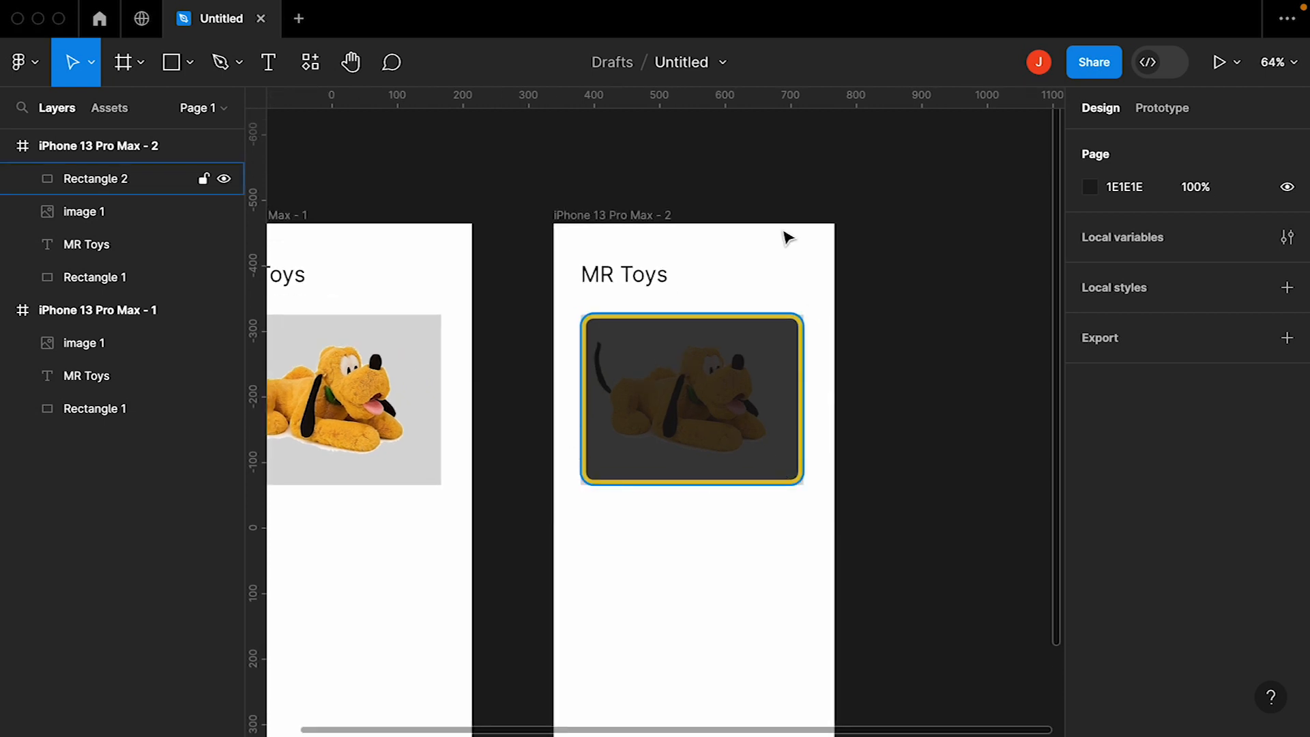
Add the text "20 % Discount" at the lower edge of the dark overlay in the second frame
left_click(268, 63)
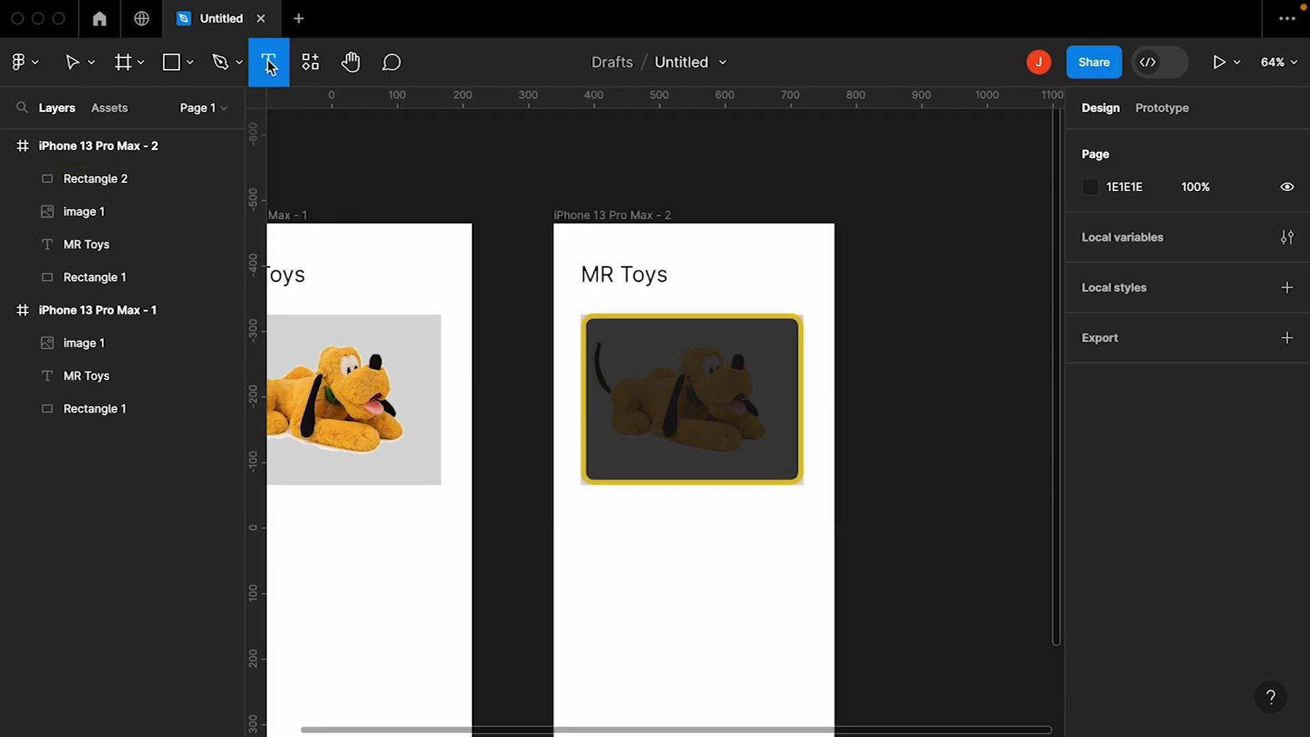
scroll(631, 426, "up", 1)
scroll(631, 426, "up", 2)
left_click(650, 479)
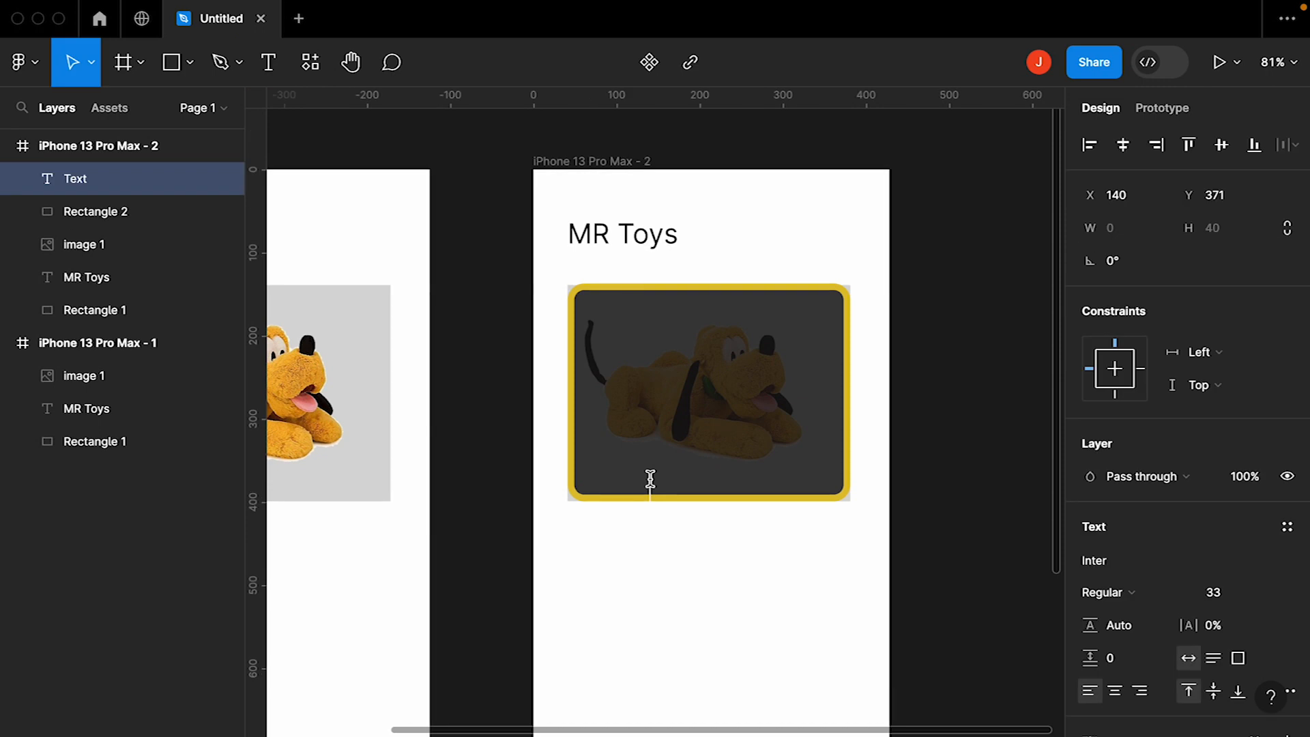
type("20 % Dis")
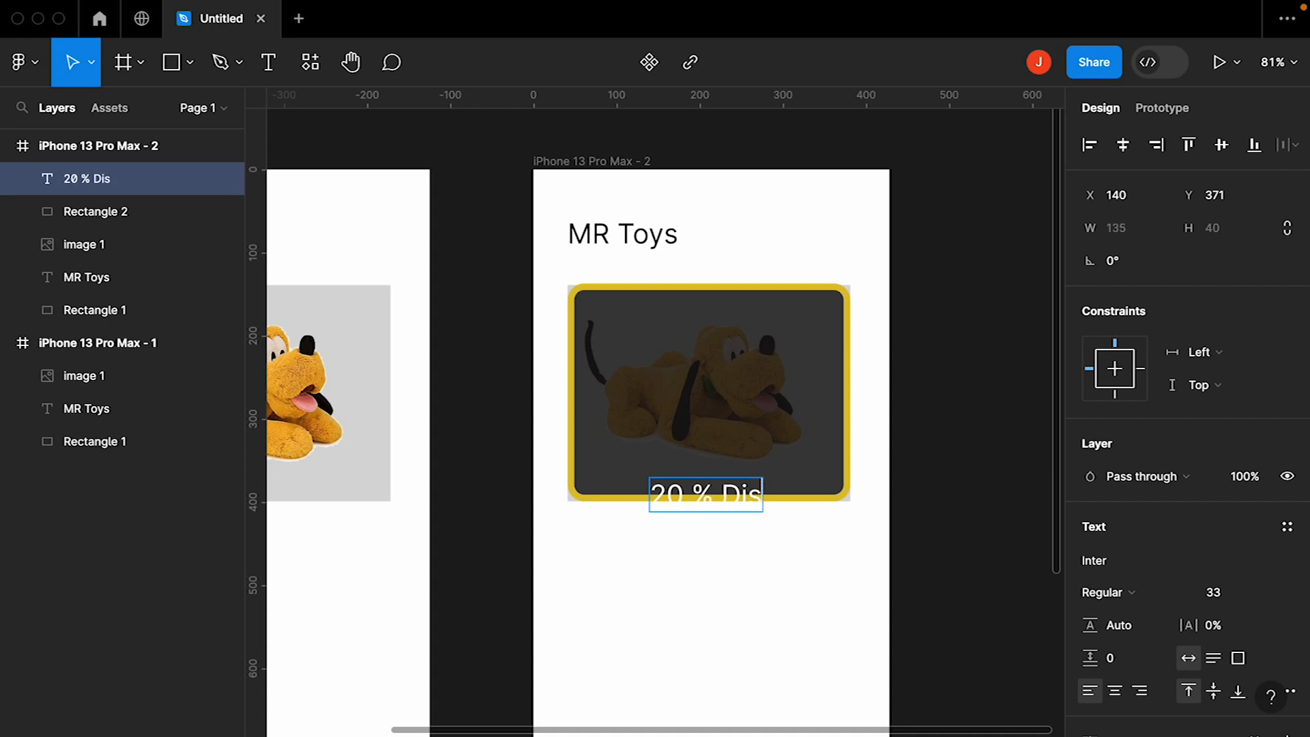
type("count")
key("Escape")
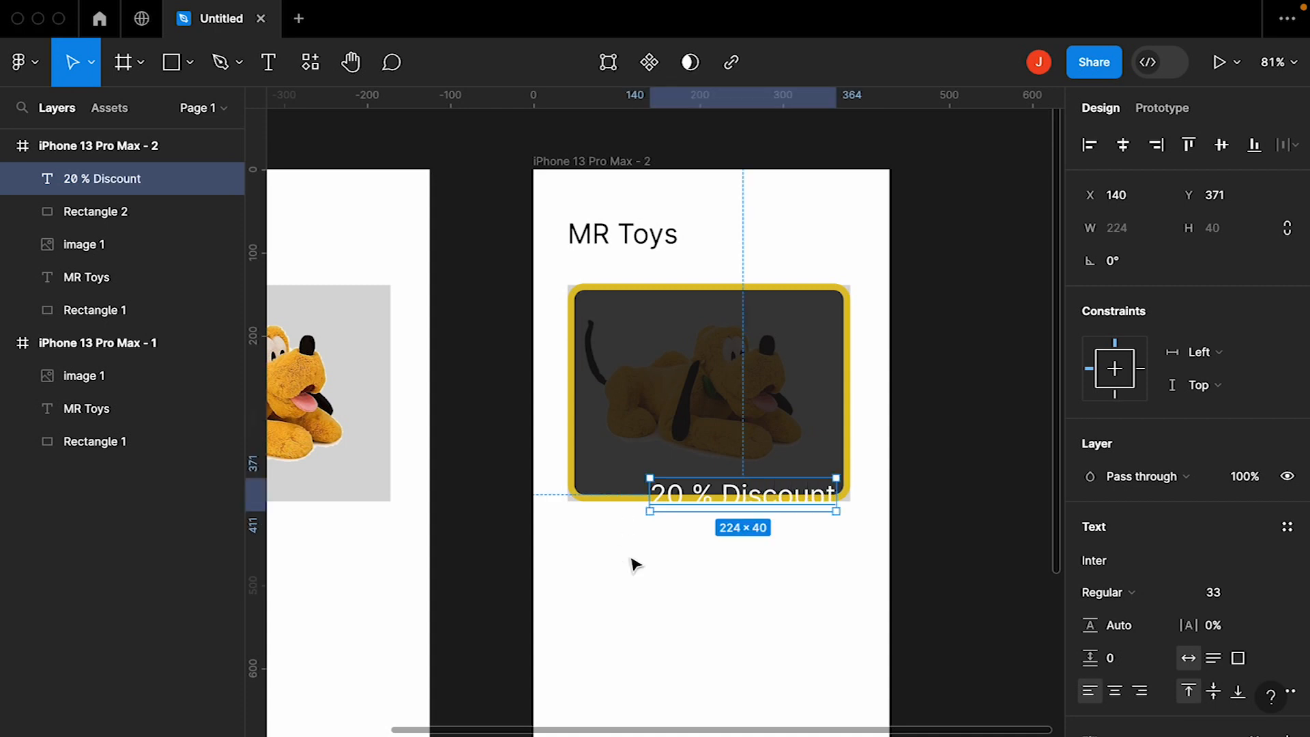
Move the "20 % Discount" text up inside the dark overlay, to about X 108, Y 339
left_click_drag(742, 501, 718, 476)
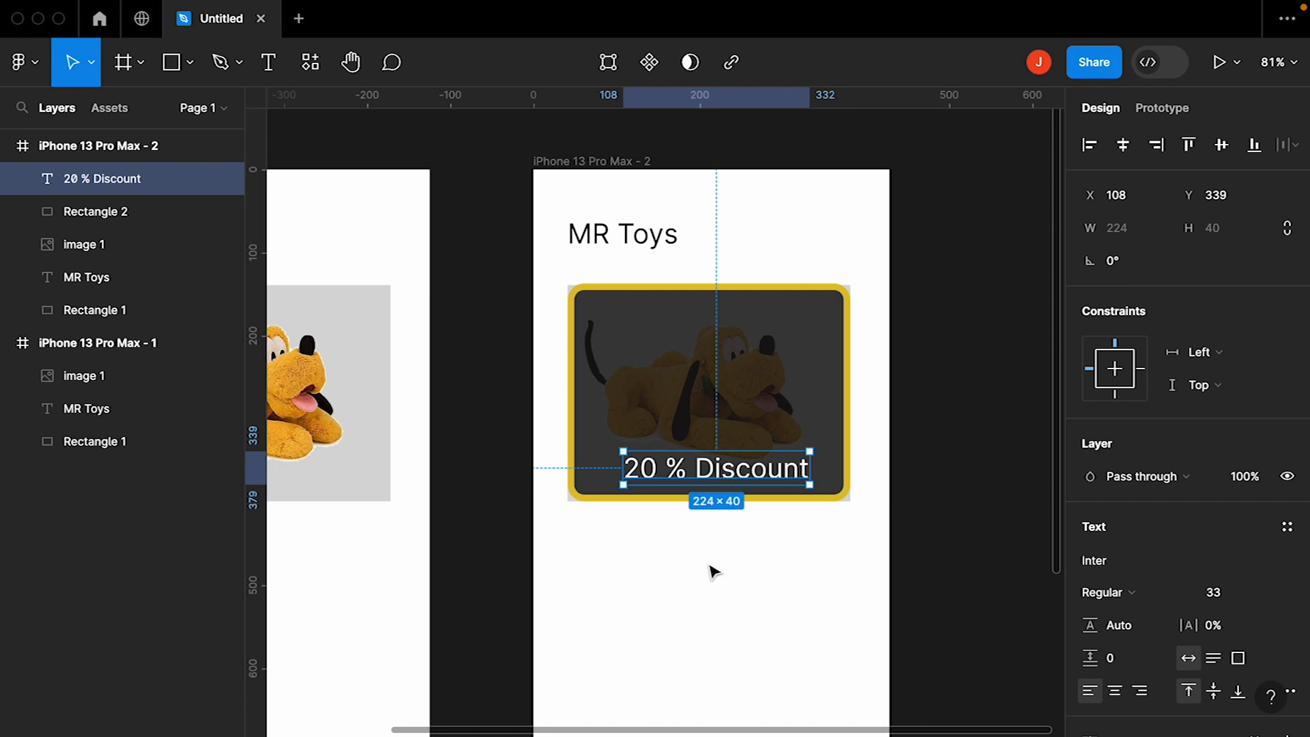
scroll(710, 567, "down", 3)
scroll(710, 566, "left", 2)
scroll(709, 566, "down", 2)
left_click(676, 509)
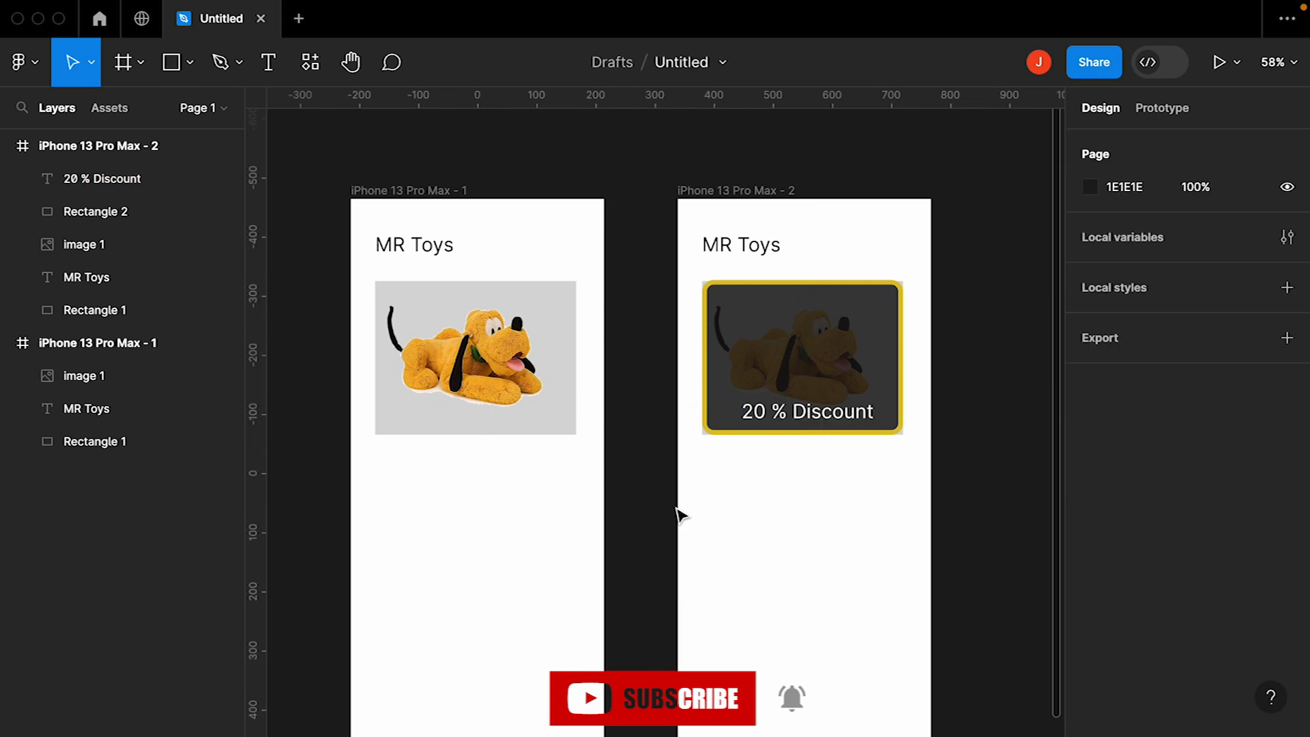
Group the dog image with the grey rectangle behind it in the first frame
scroll(675, 508, "up", 1)
scroll(676, 508, "left", 1)
scroll(683, 515, "down", 1)
scroll(683, 515, "right", 1)
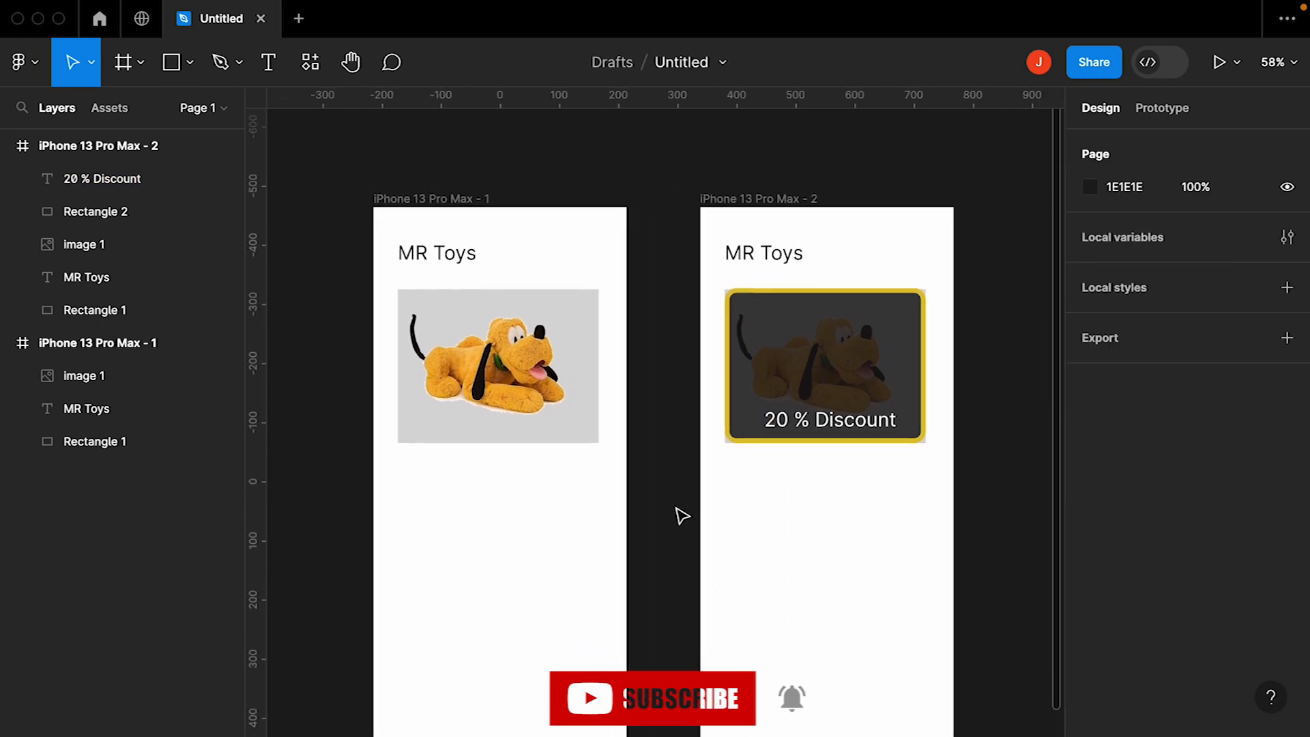
left_click(439, 200)
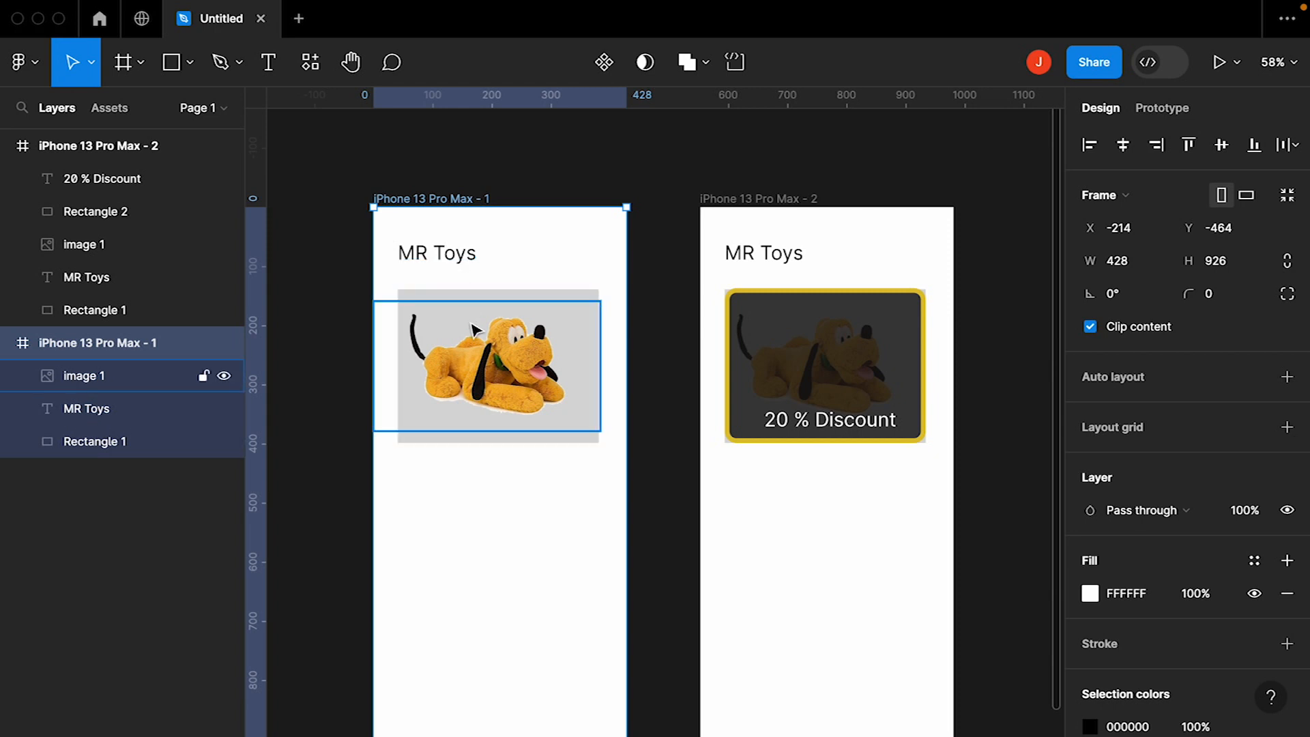
left_click(490, 297)
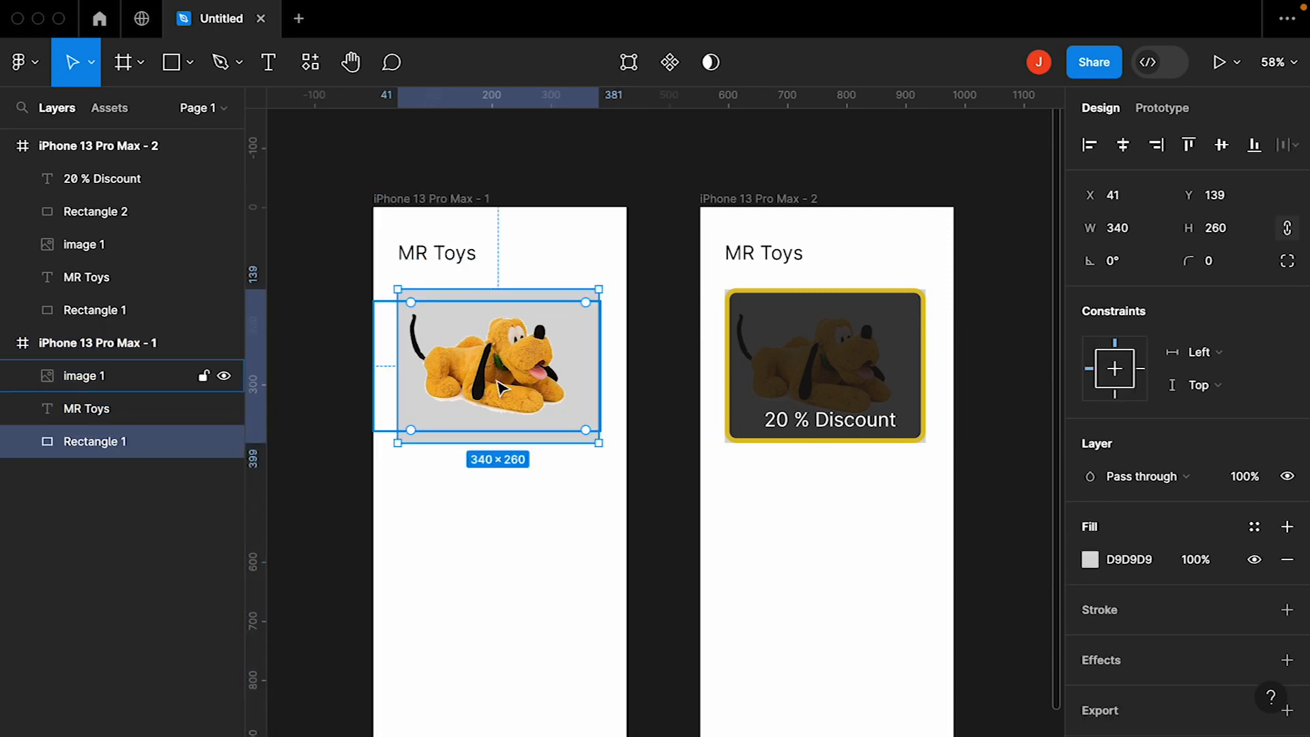
left_click(349, 310)
left_click_drag(326, 288, 614, 471)
key("super+g")
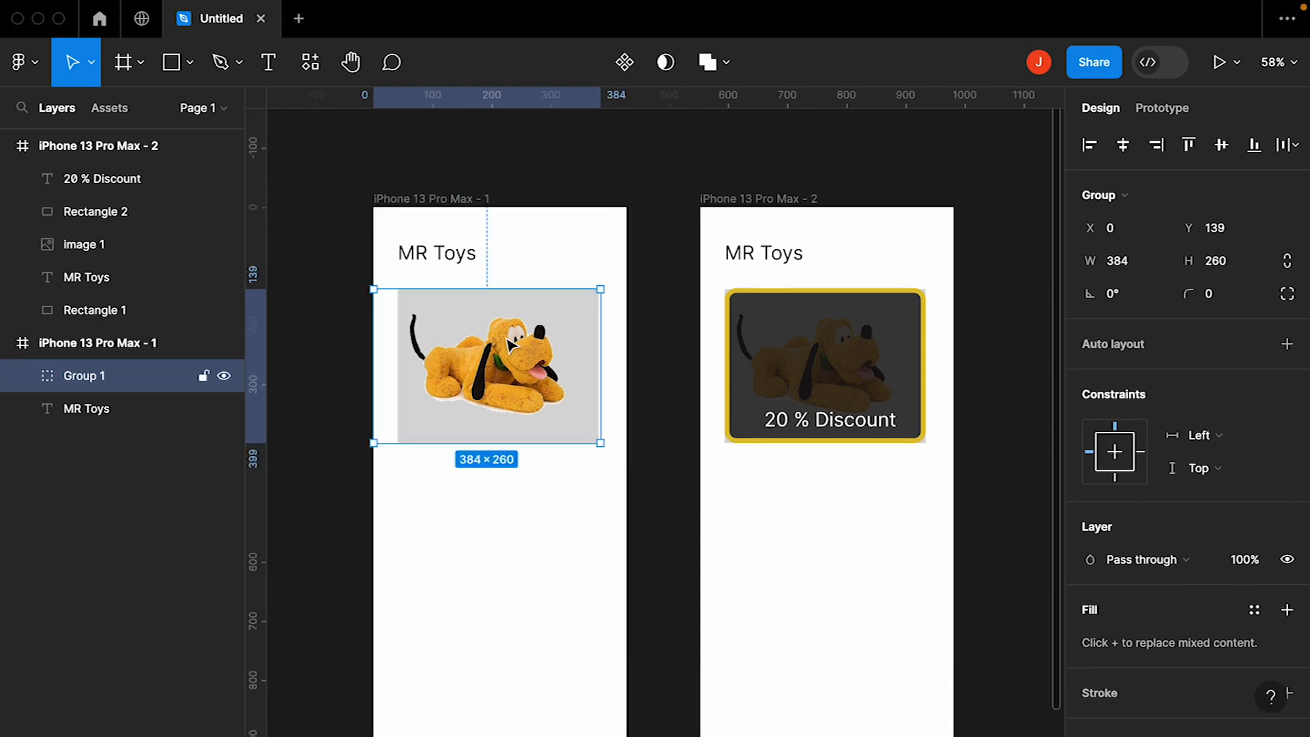
Link the first frame's dog image group to iPhone 13 Pro Max - 2 with a While hovering prototype trigger
left_click(1157, 111)
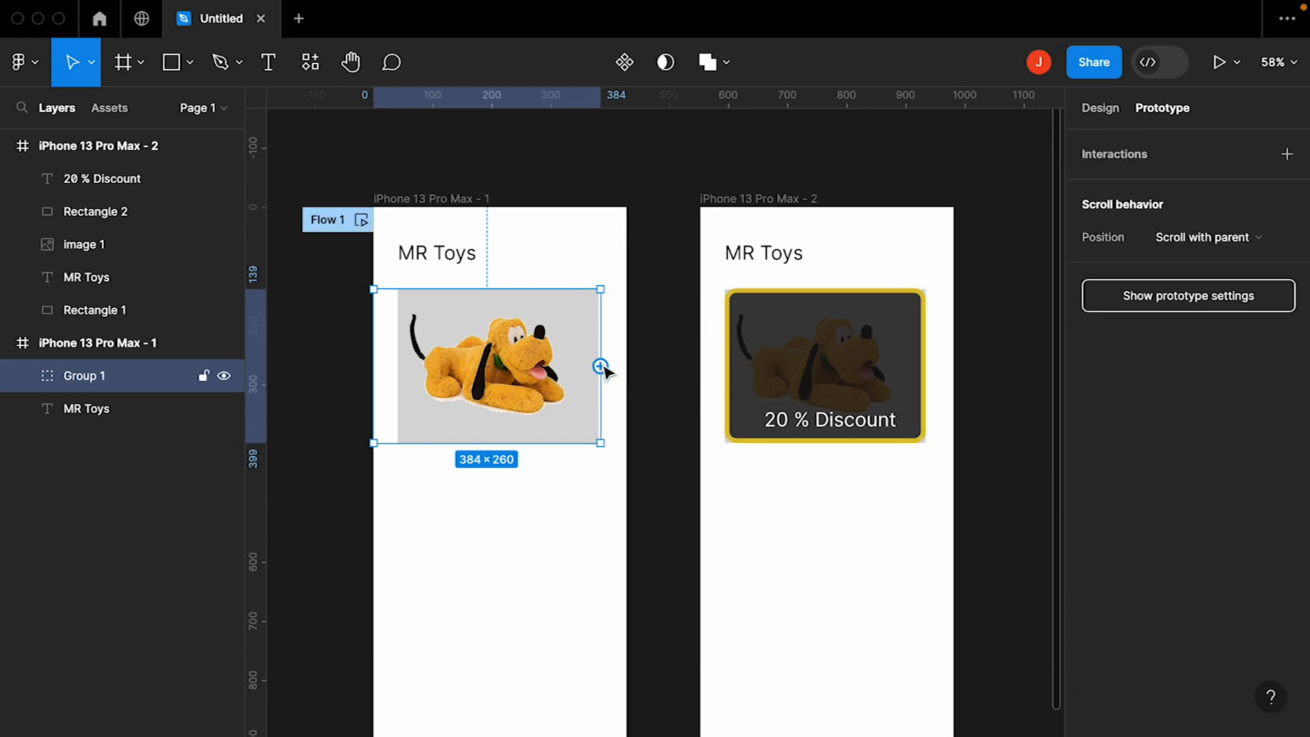
left_click_drag(601, 366, 715, 382)
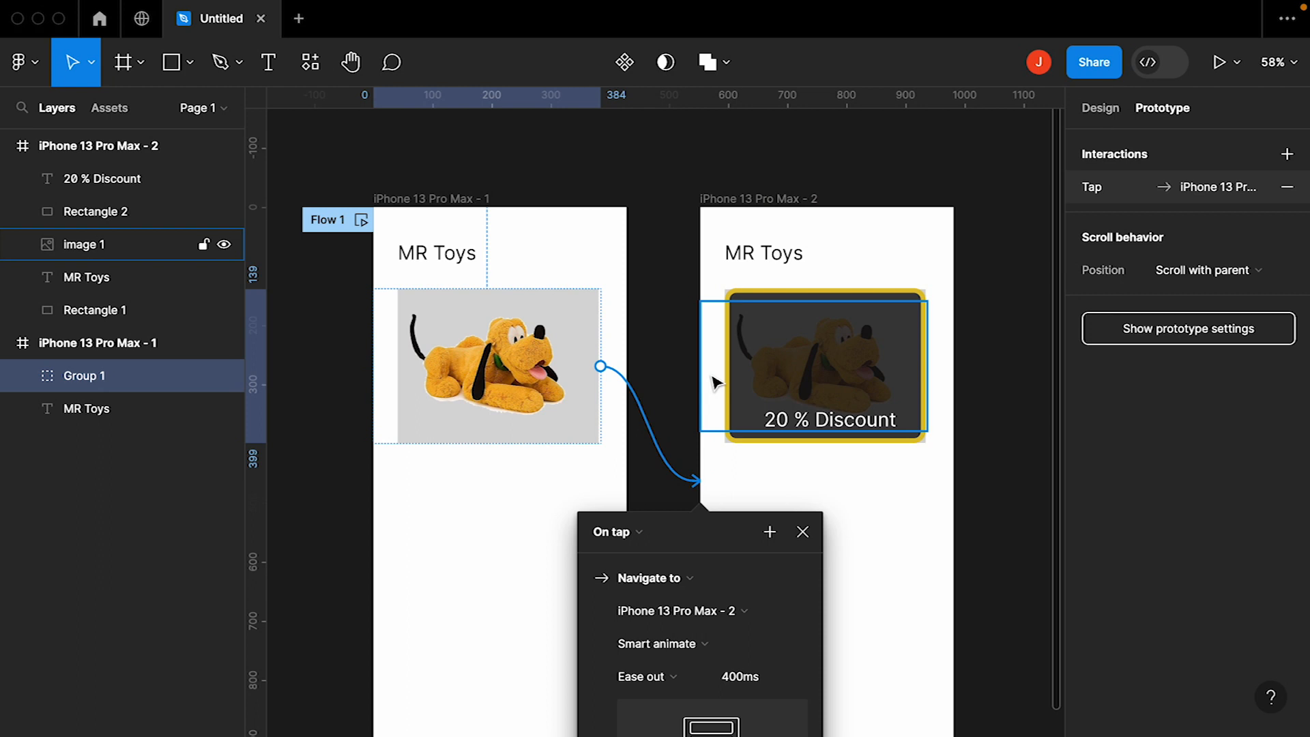
scroll(714, 382, "down", 5)
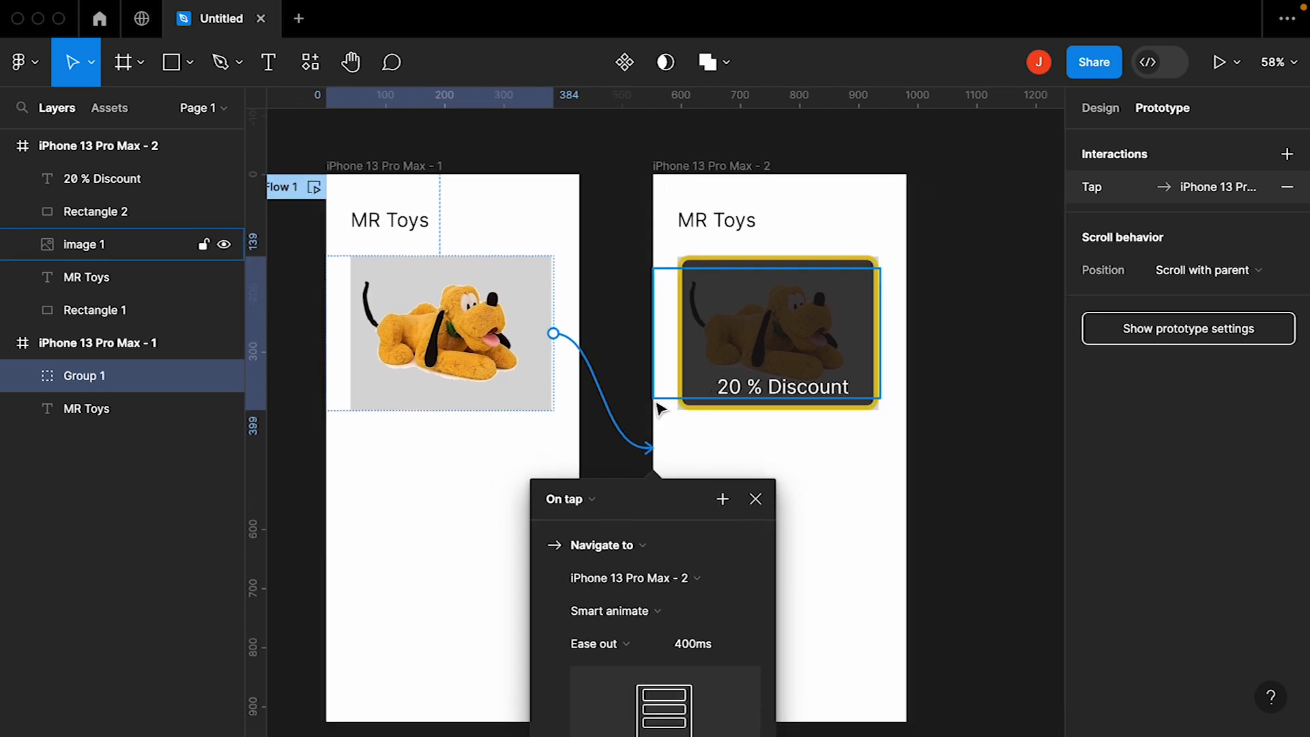
scroll(655, 408, "down", 2)
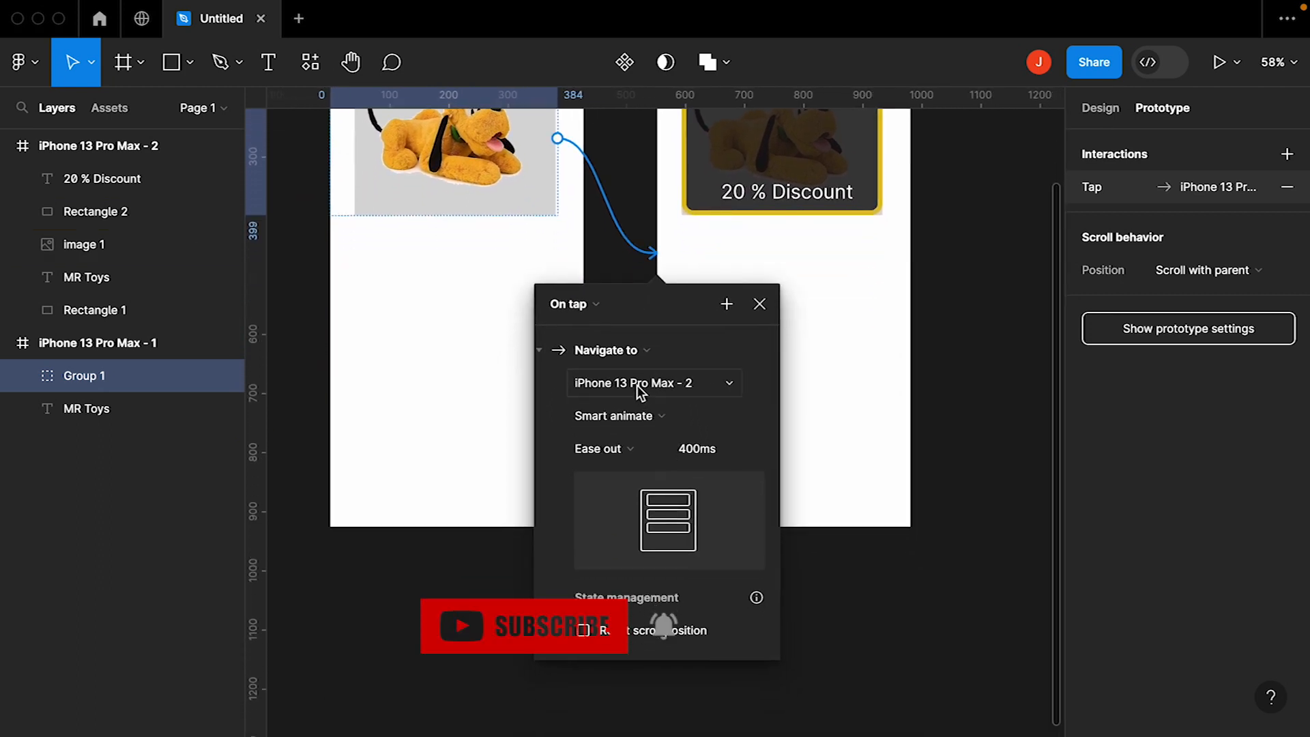
left_click(570, 304)
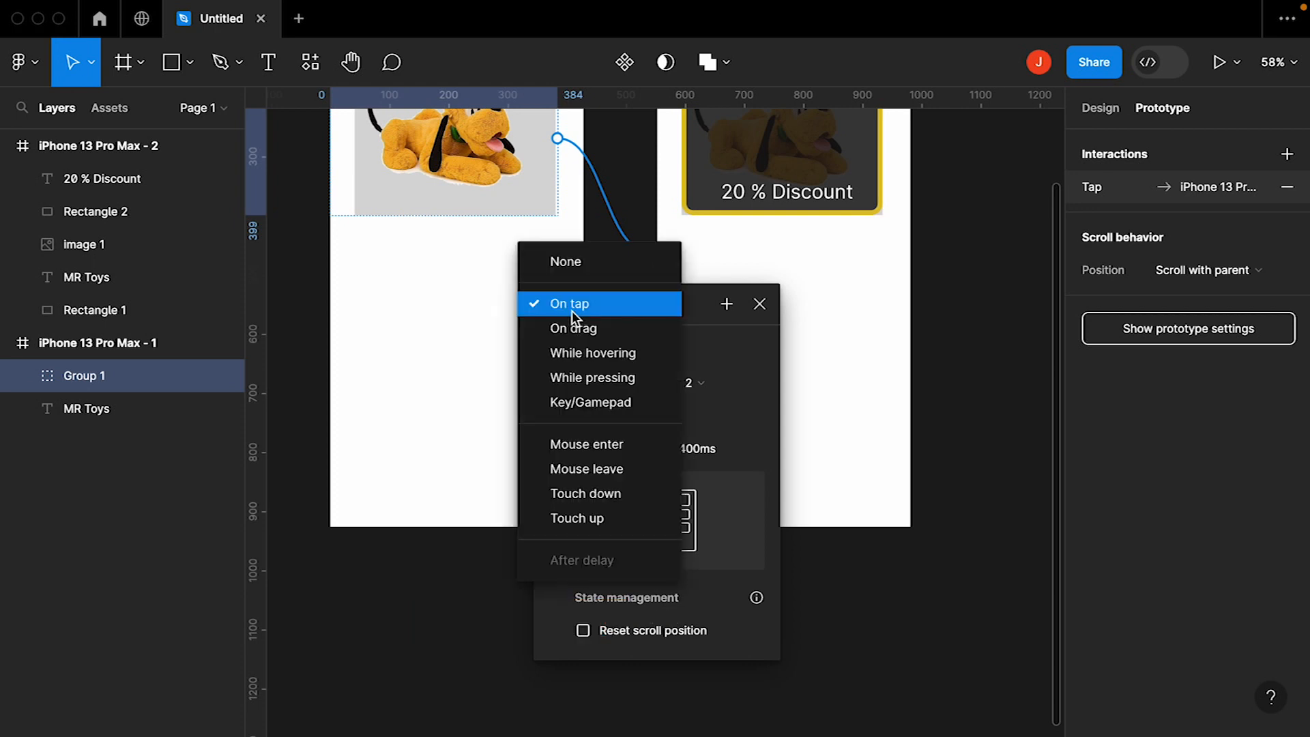
left_click(581, 353)
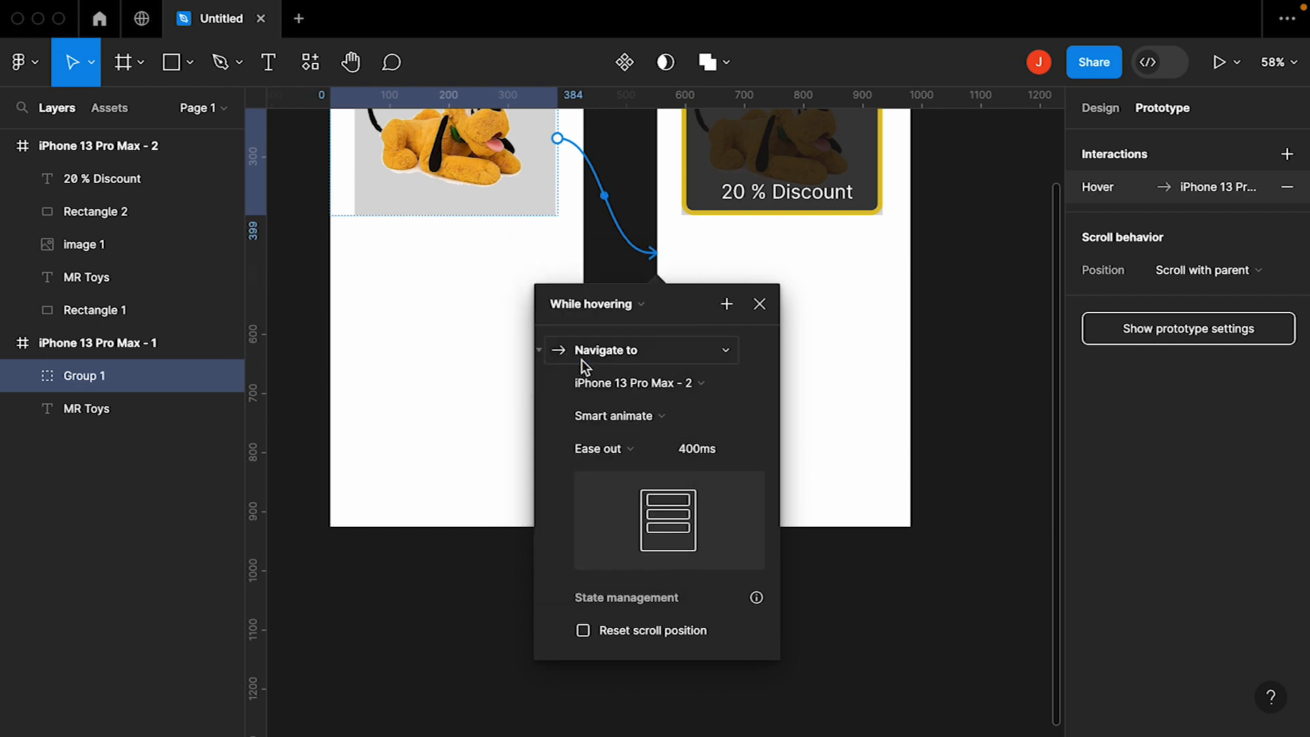
Set the interaction's transition to Smart animate with Ease out easing and a duration of 400ms
left_click(600, 417)
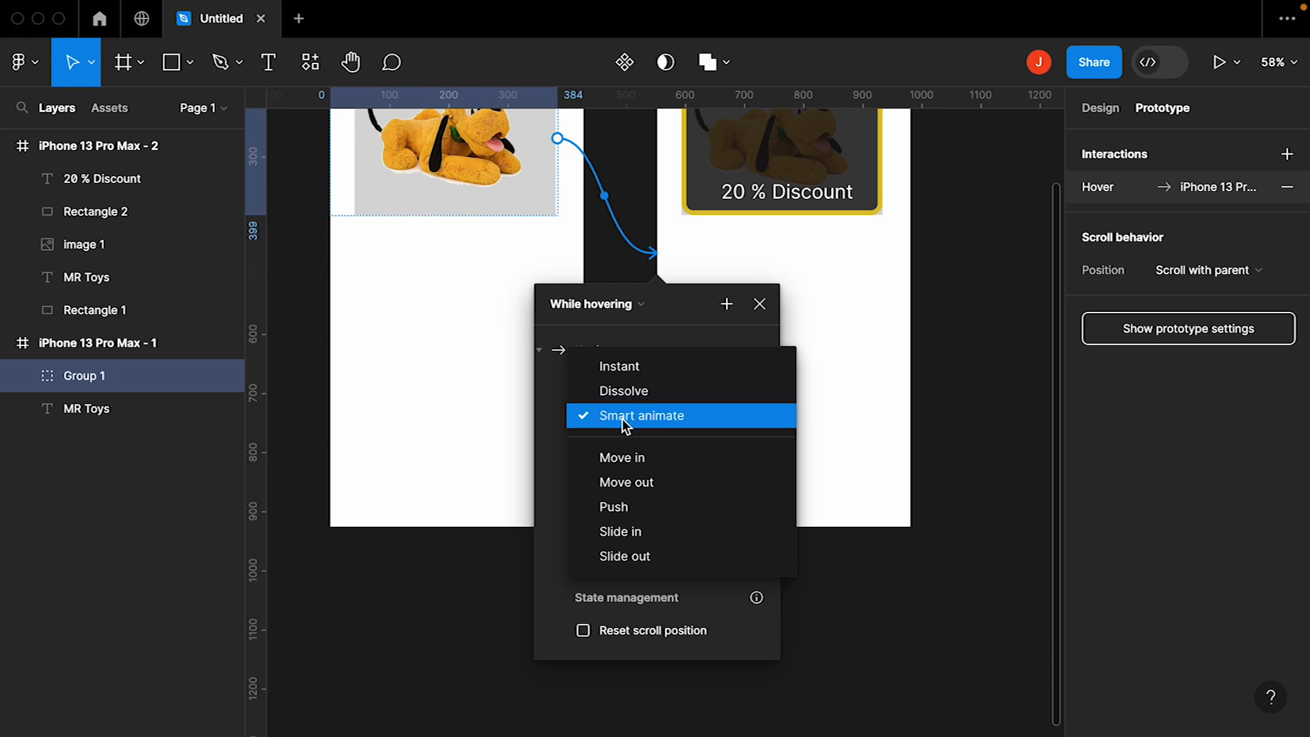
left_click(621, 419)
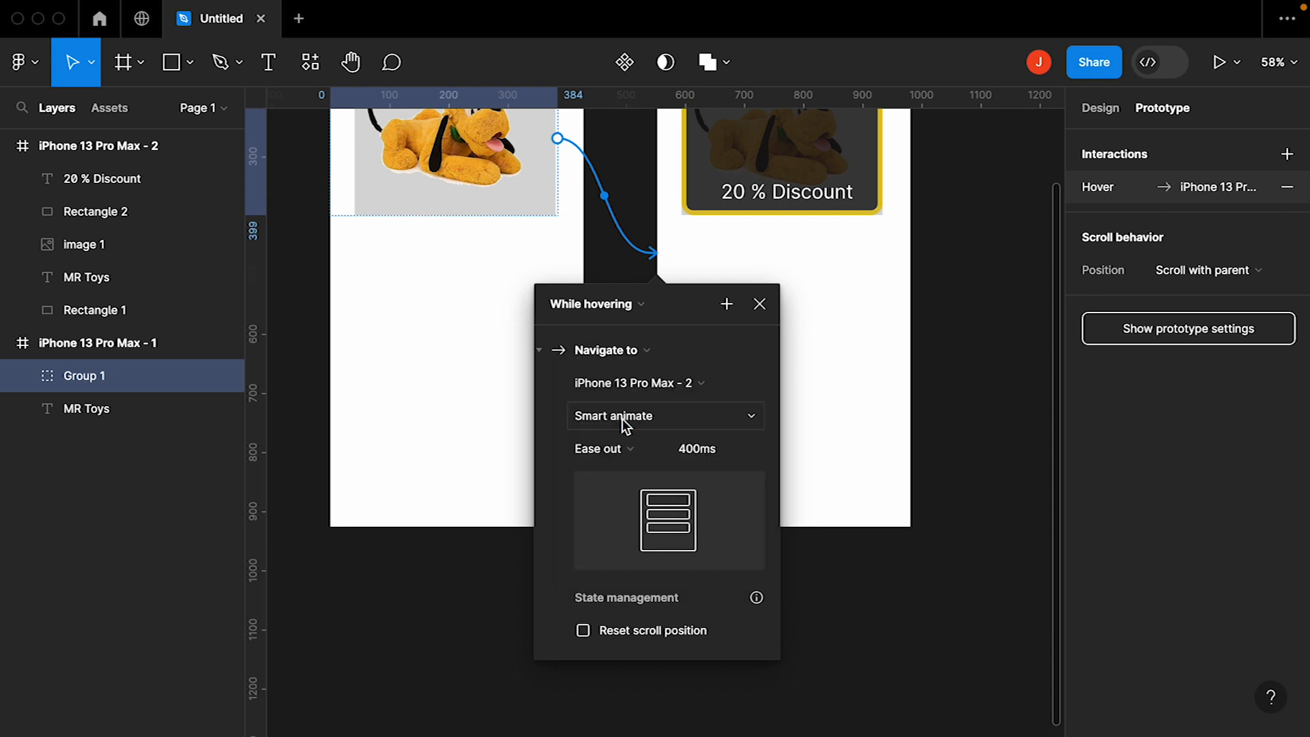
left_click(622, 453)
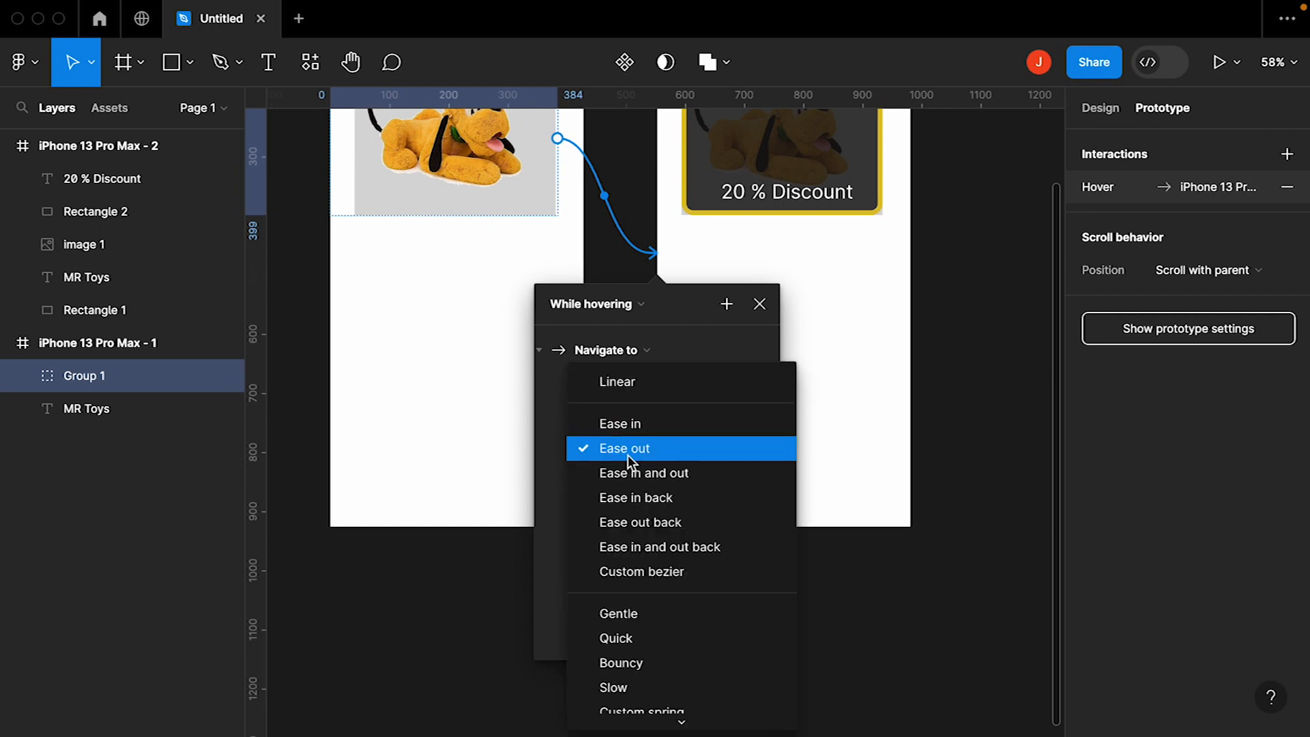
left_click(628, 456)
left_click(687, 456)
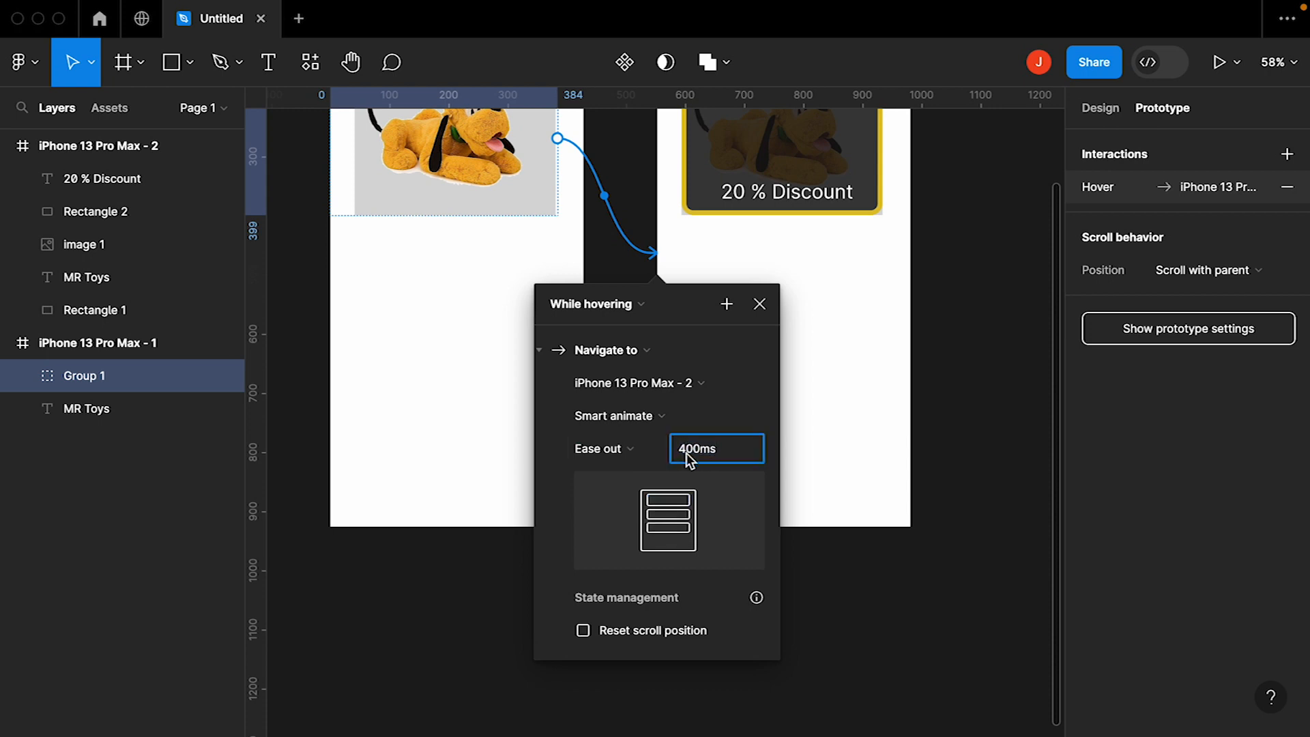
key("BackSpace")
type("3")
key("BackSpace")
type("4")
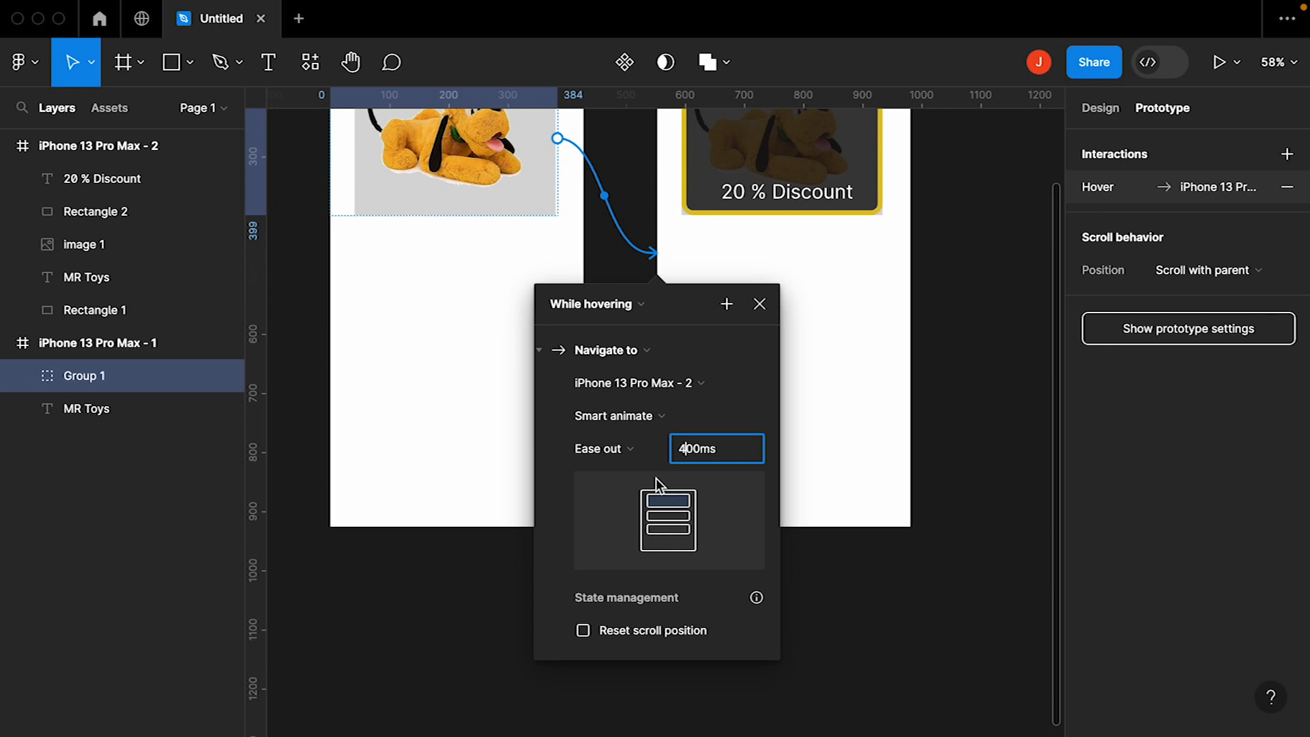
left_click(621, 458)
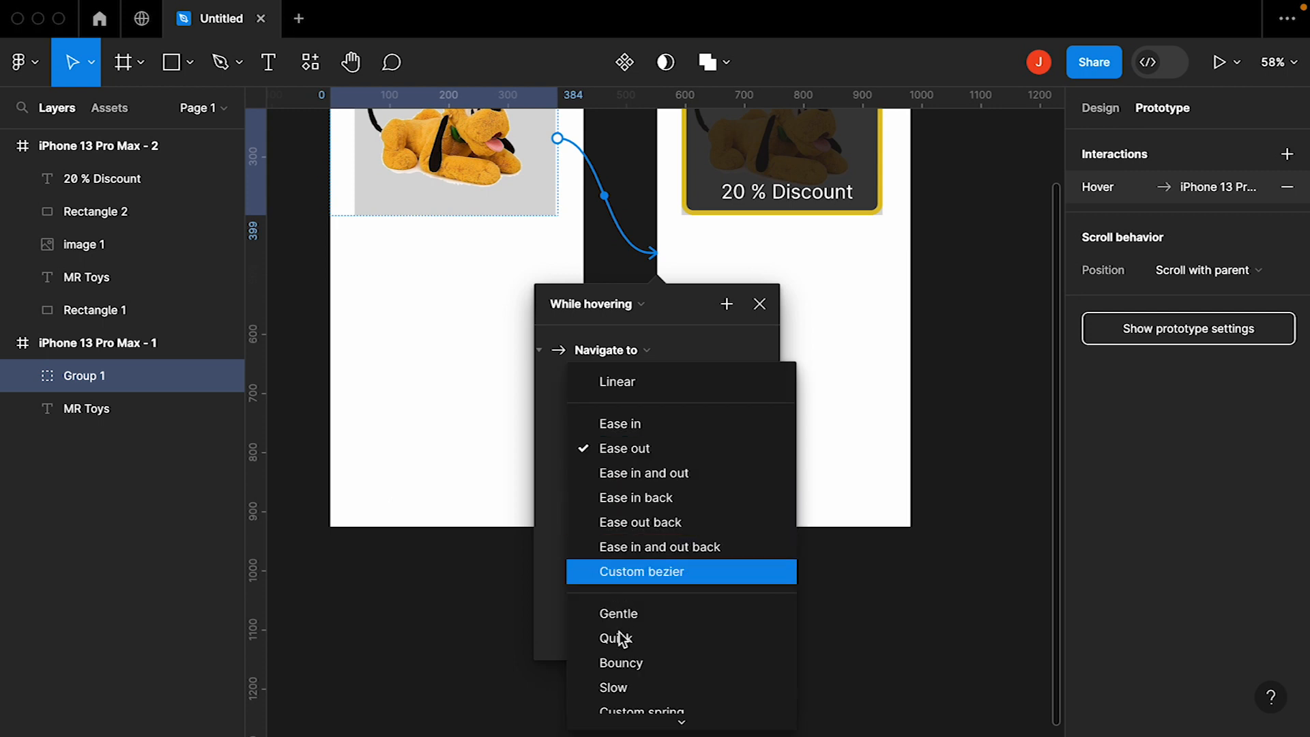
left_click(550, 554)
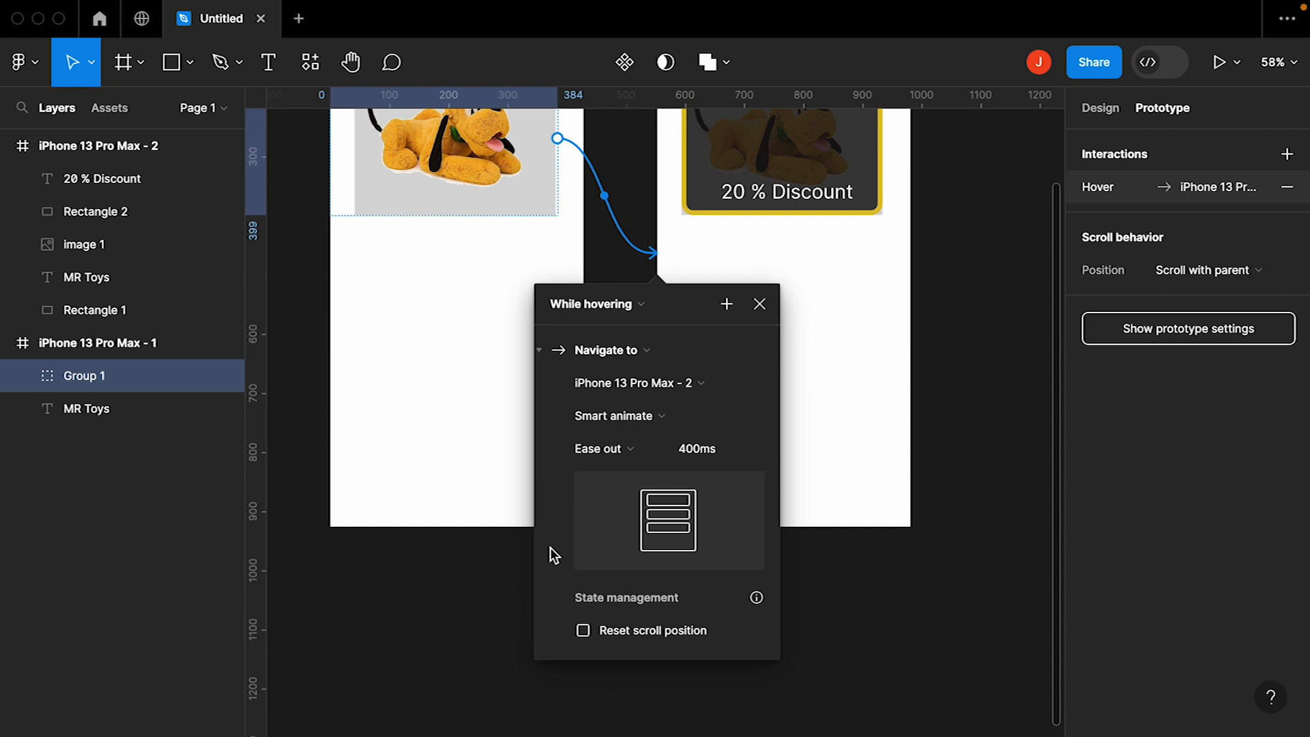
Review the trigger and easing settings of the interaction linking the two frames
scroll(550, 548, "up", 1)
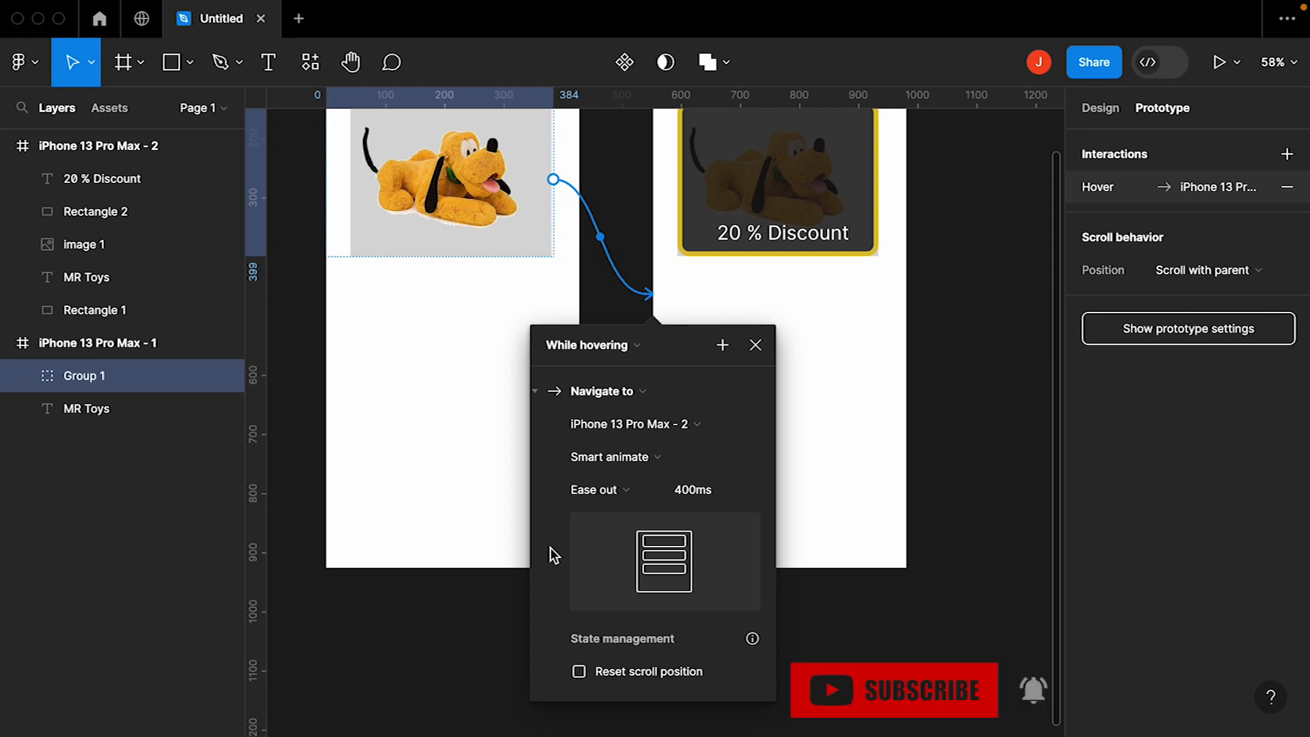
scroll(579, 440, "up", 1)
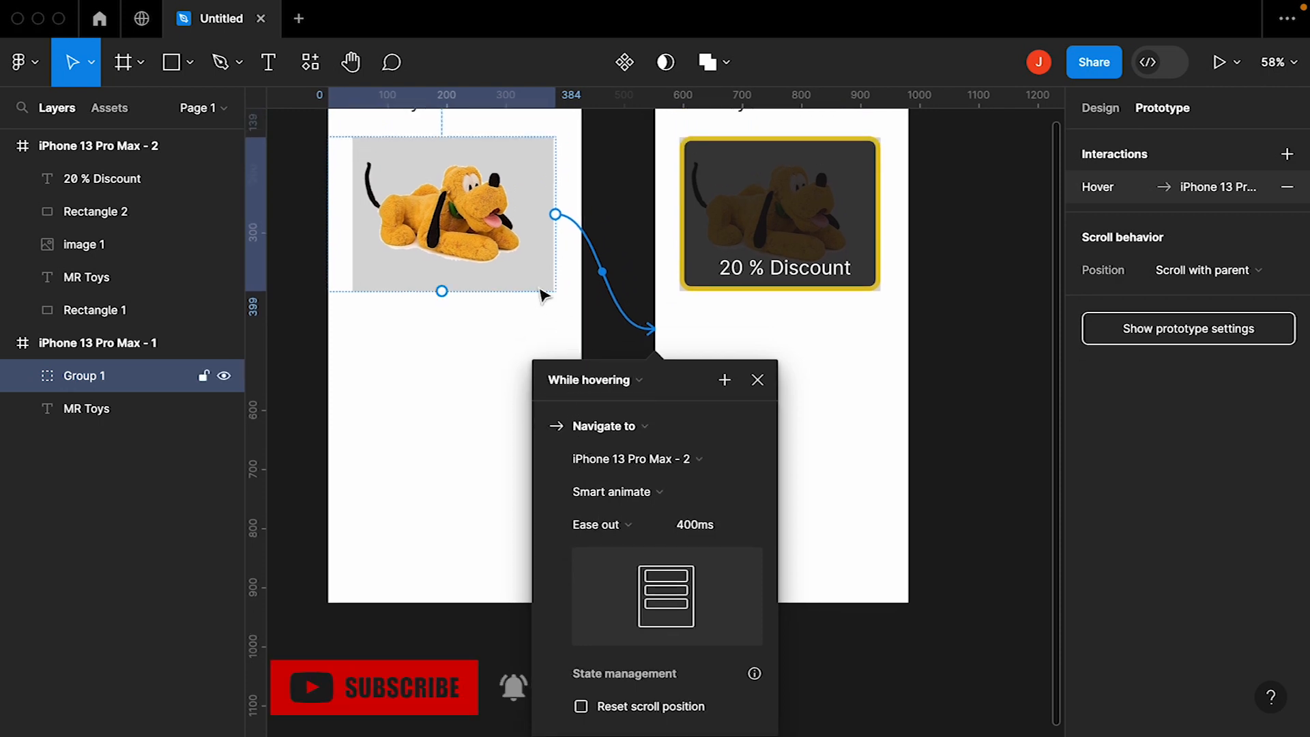
scroll(541, 292, "down", 3)
left_click(593, 387)
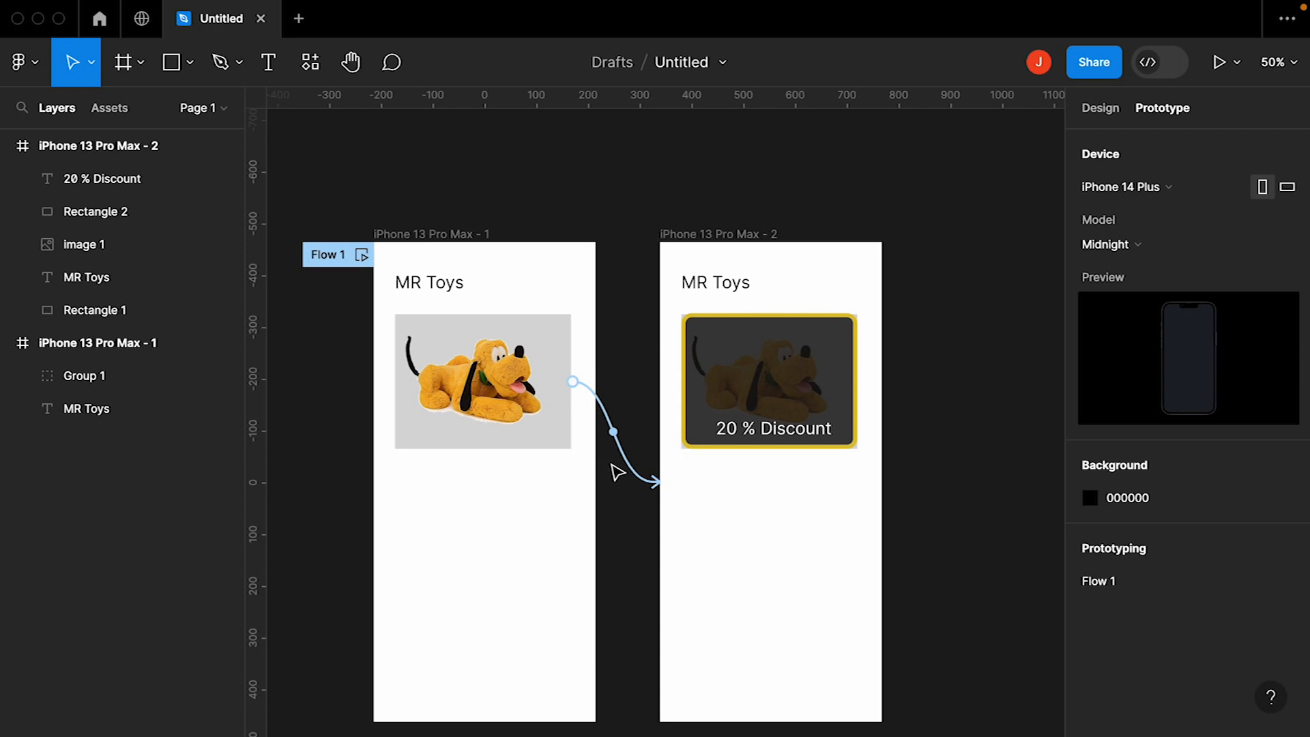
left_click(632, 471)
scroll(601, 519, "down", 5)
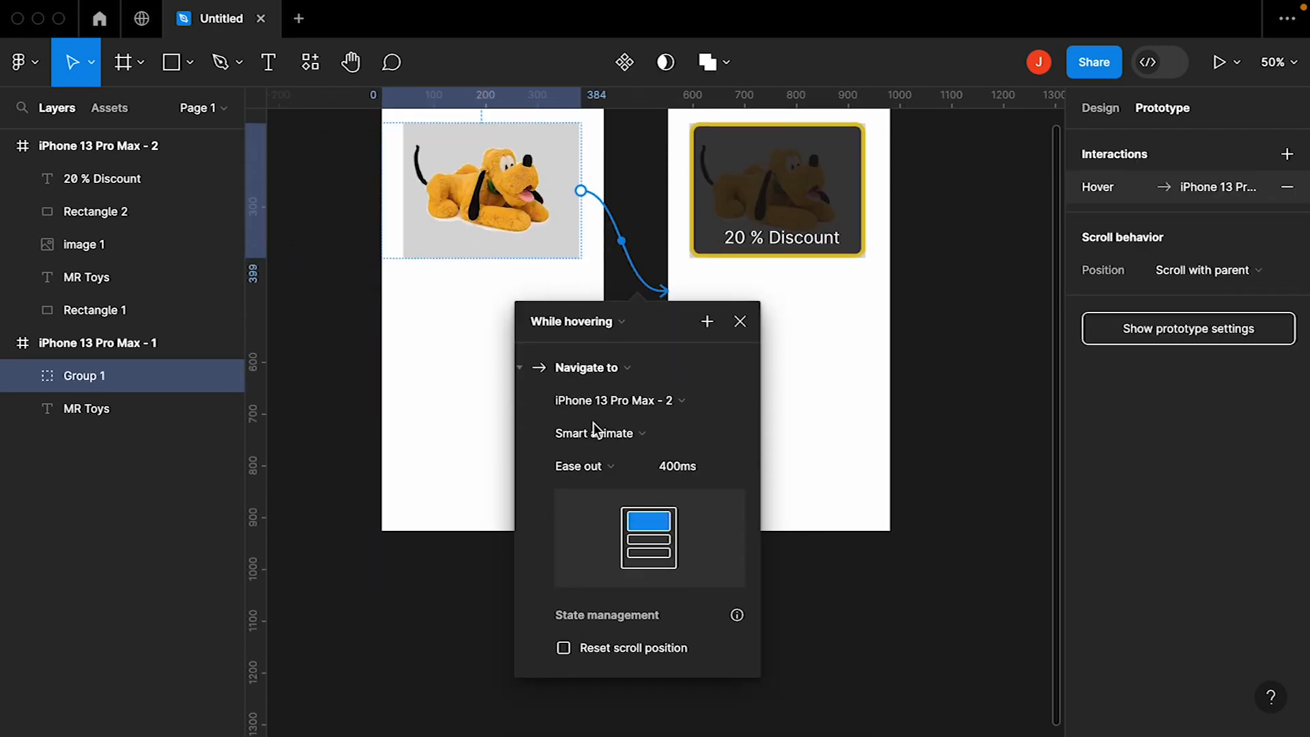
left_click(560, 322)
left_click(564, 321)
left_click(603, 473)
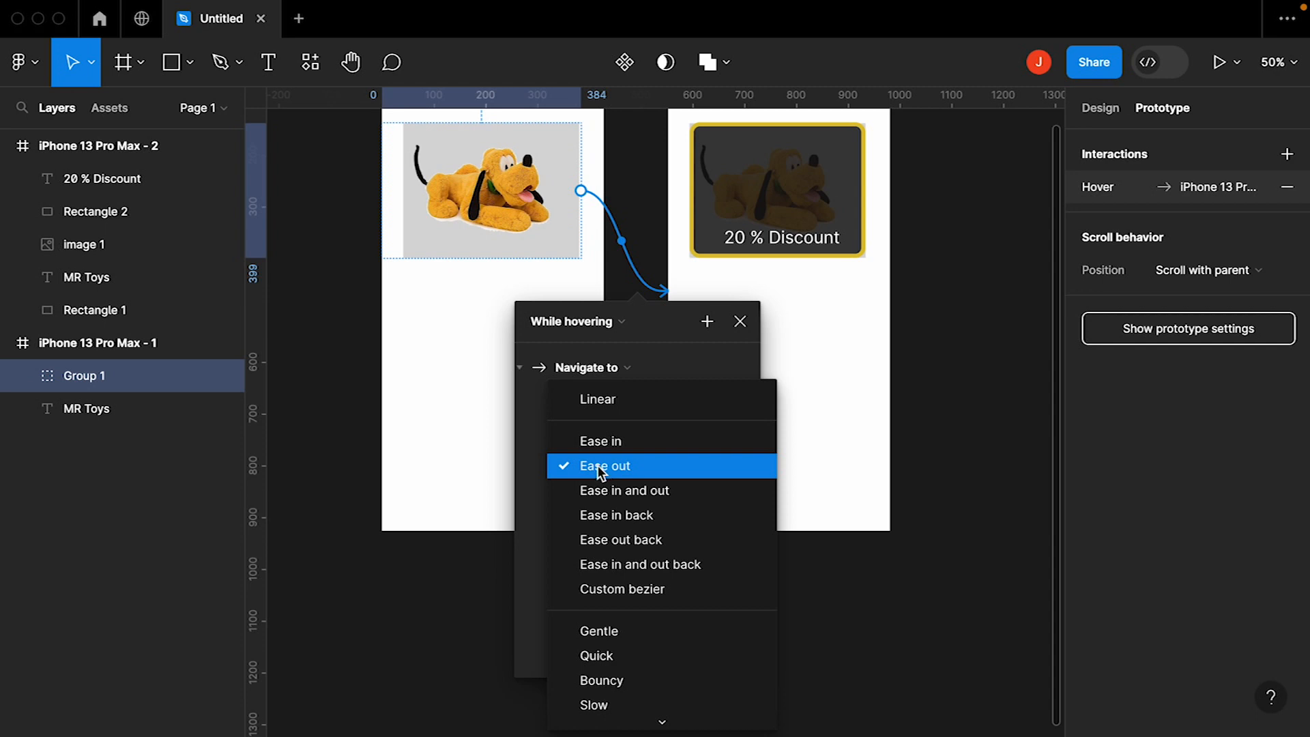
left_click(503, 510)
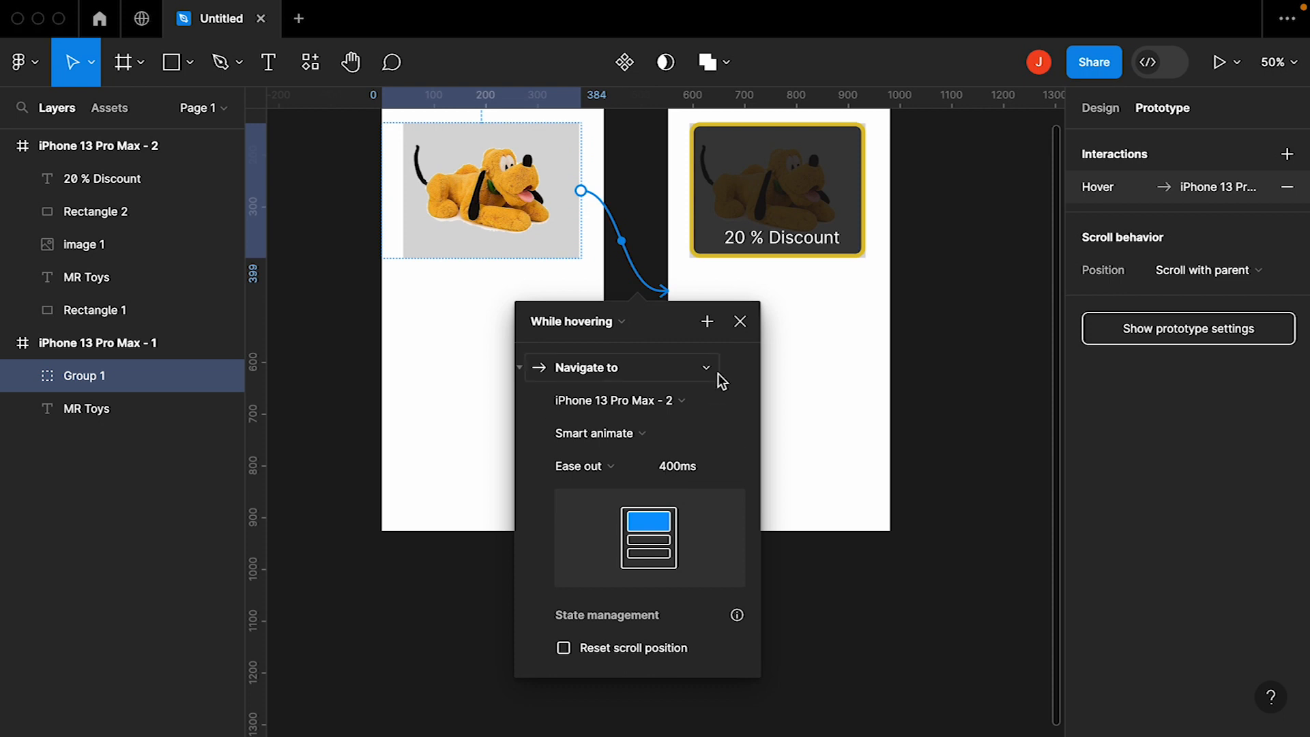
scroll(718, 374, "up", 1)
left_click(730, 367)
scroll(730, 367, "up", 3)
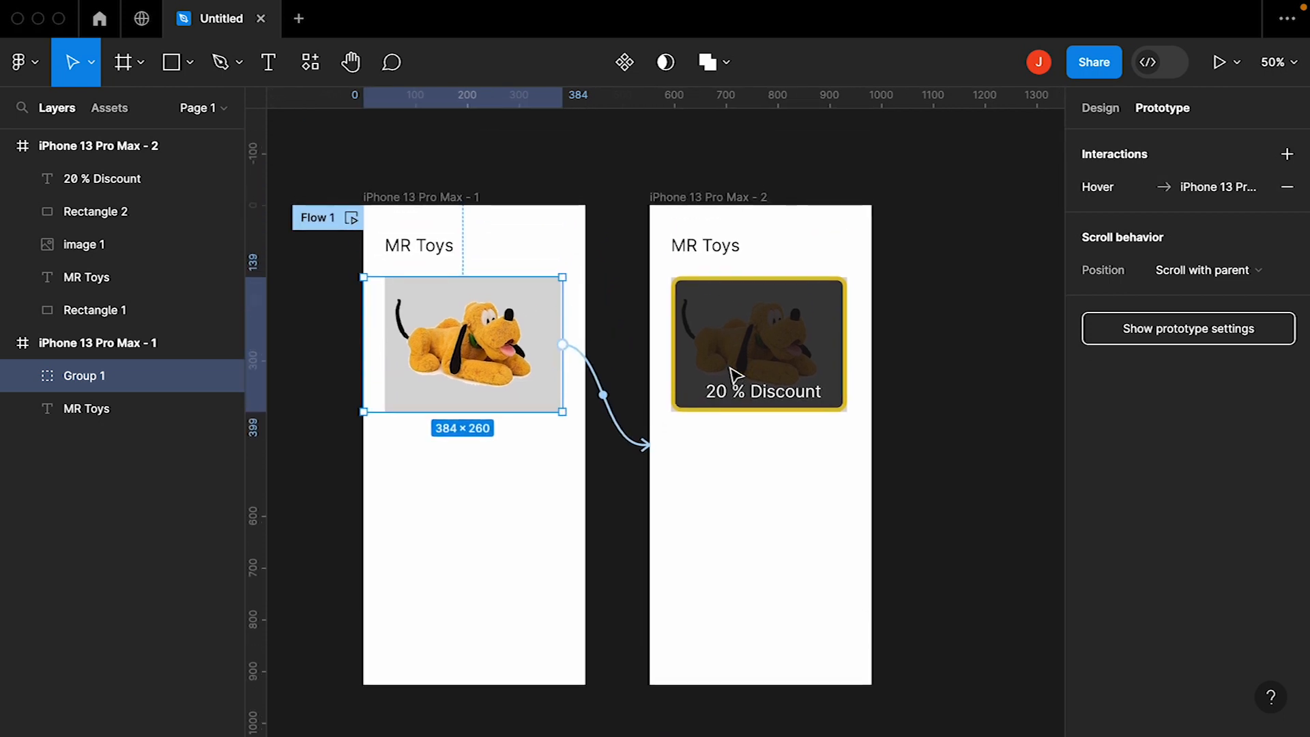
Preview the prototype and test the hover effect on the dog image
left_click(1219, 62)
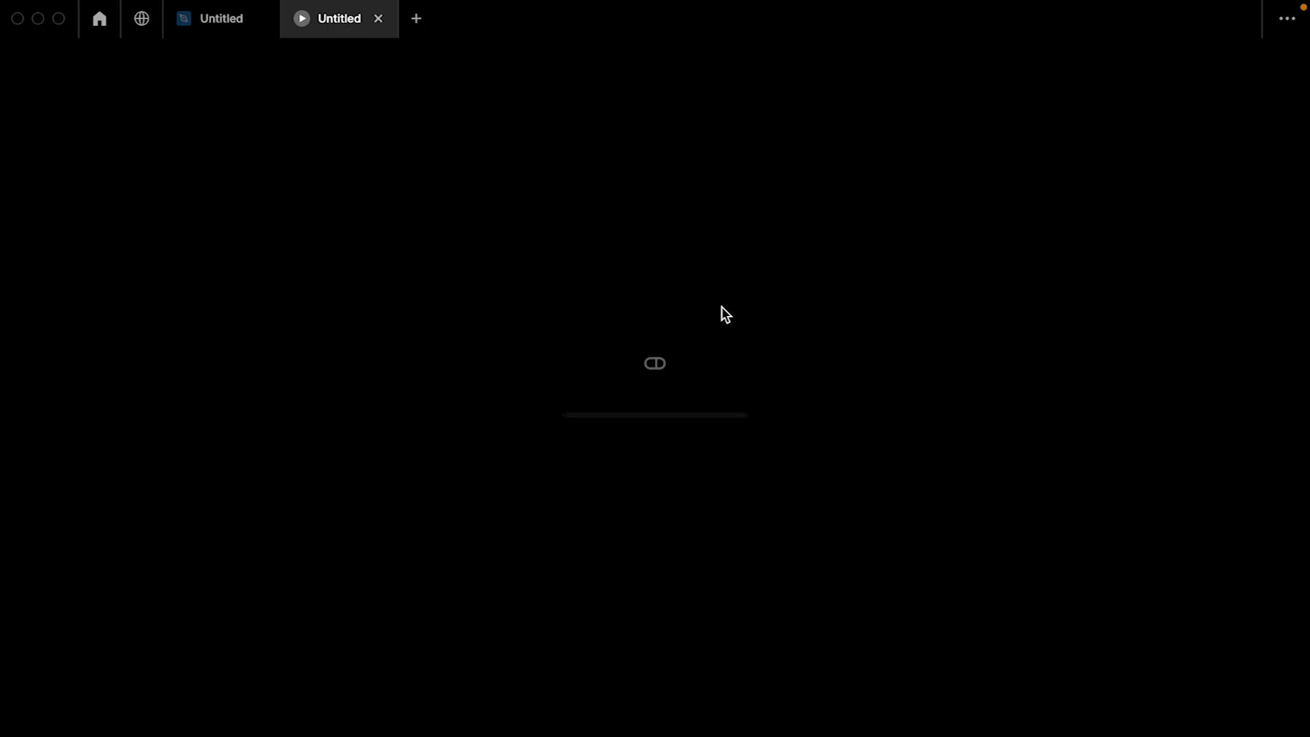
mouse_move(637, 281)
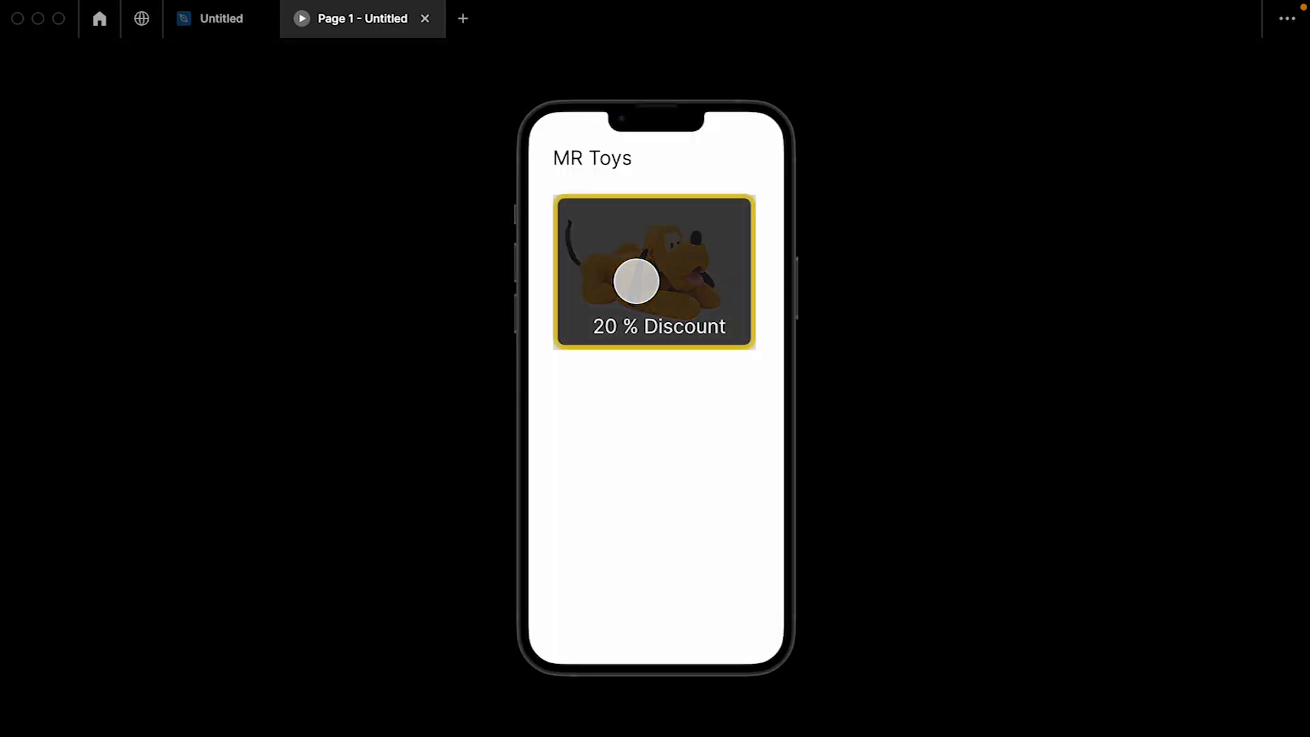